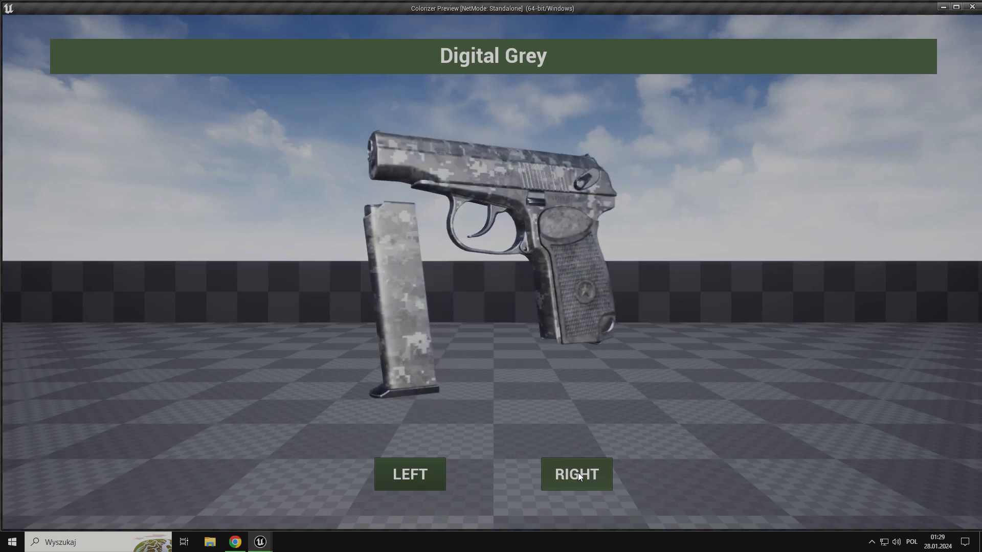
# Cycle forward through the pistol's skins in the preview, including Dots, Gold, Green Metal, Hexagon Blue, Sprayed, Plastic Pink, UCP and Silver
pyautogui.click(577, 472)
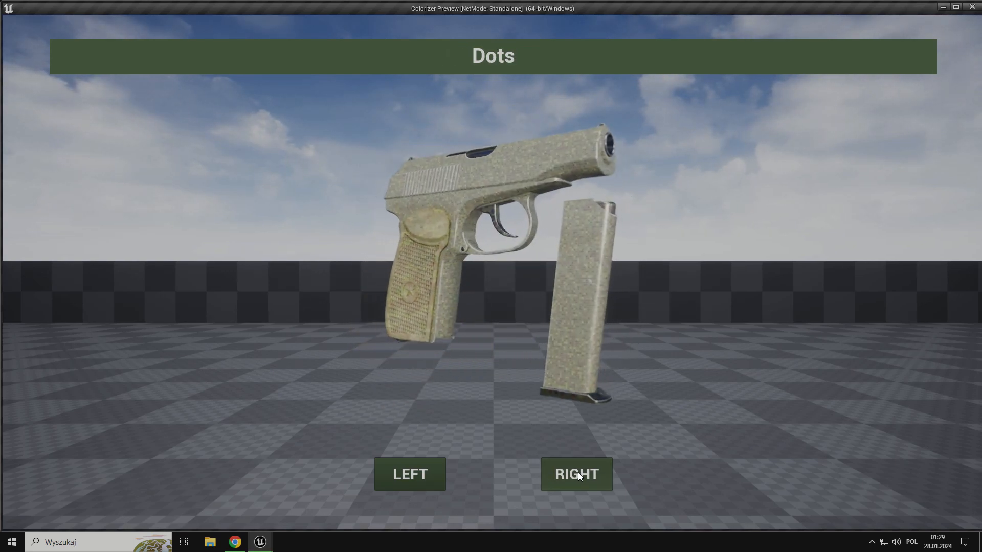
pyautogui.click(578, 472)
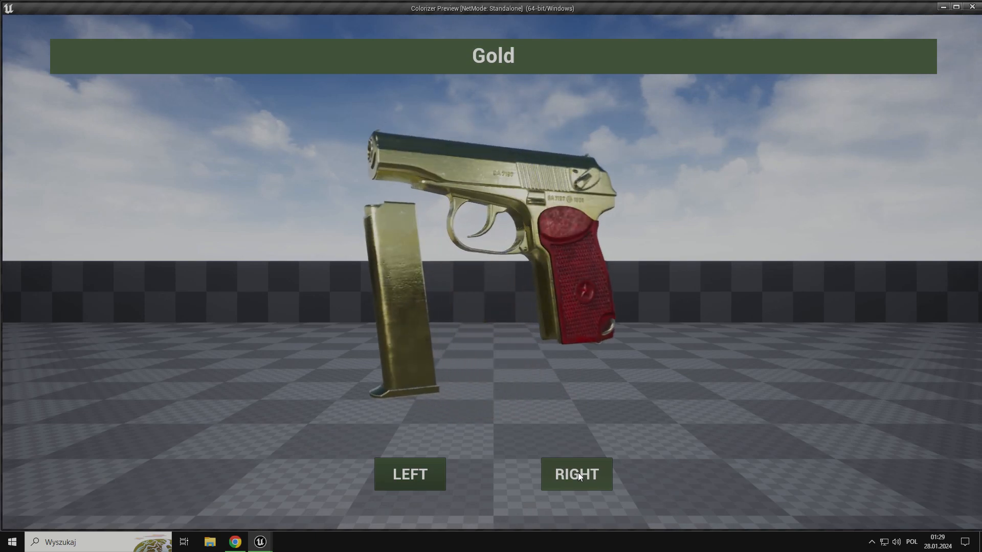
pyautogui.click(578, 472)
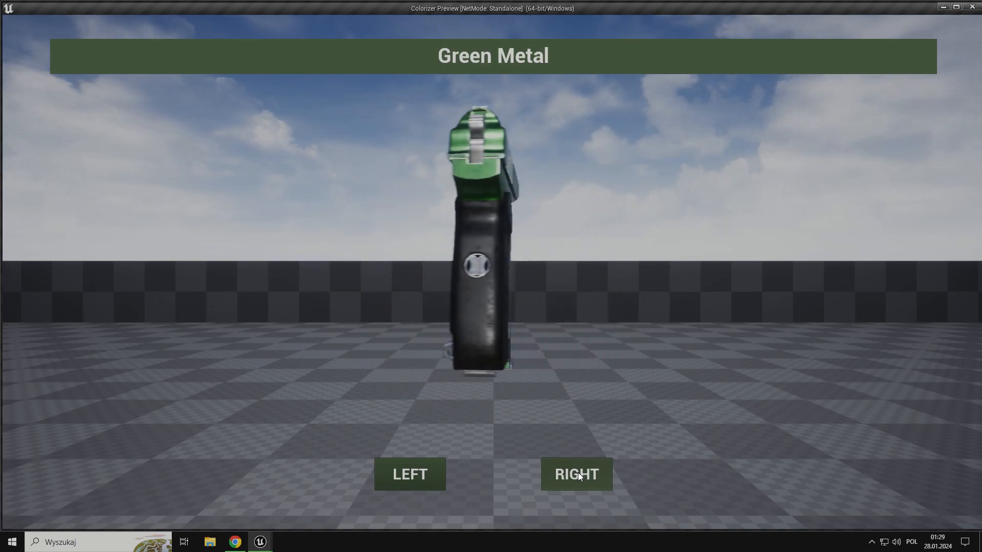
pyautogui.click(578, 475)
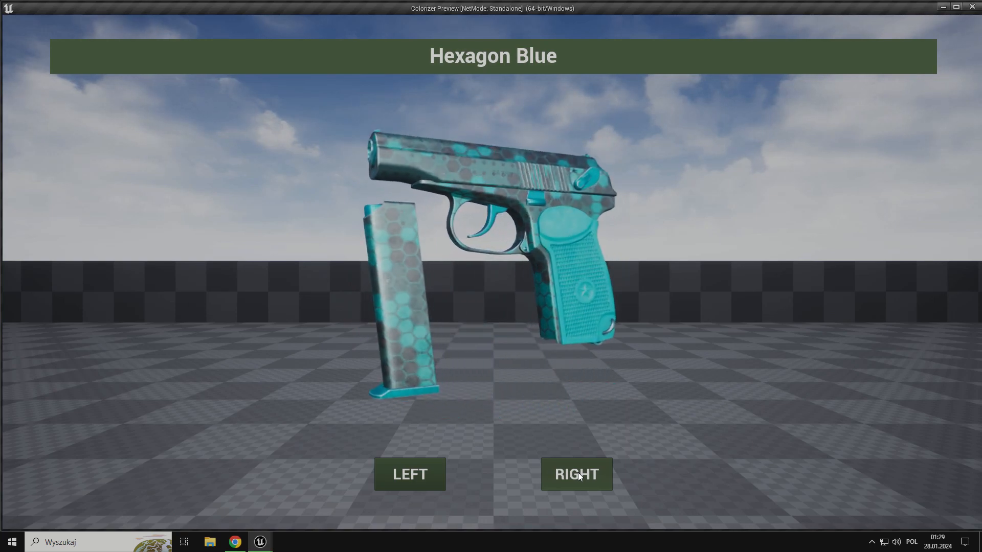
pyautogui.click(578, 475)
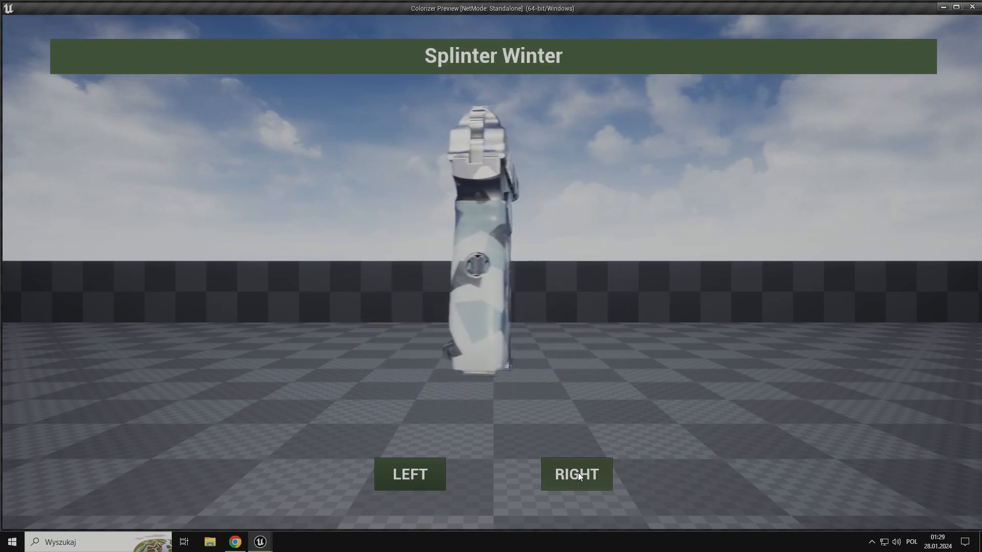
pyautogui.click(578, 473)
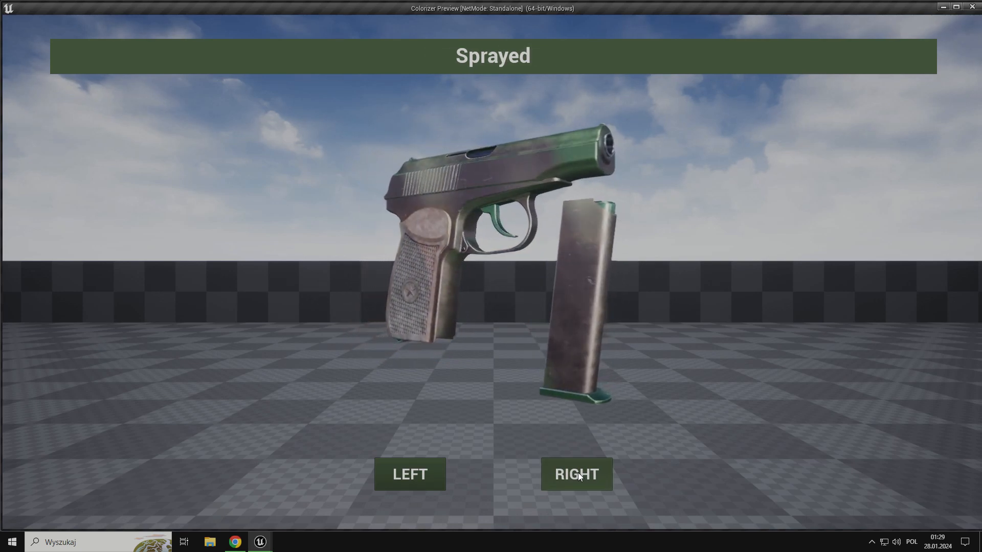
pyautogui.click(577, 472)
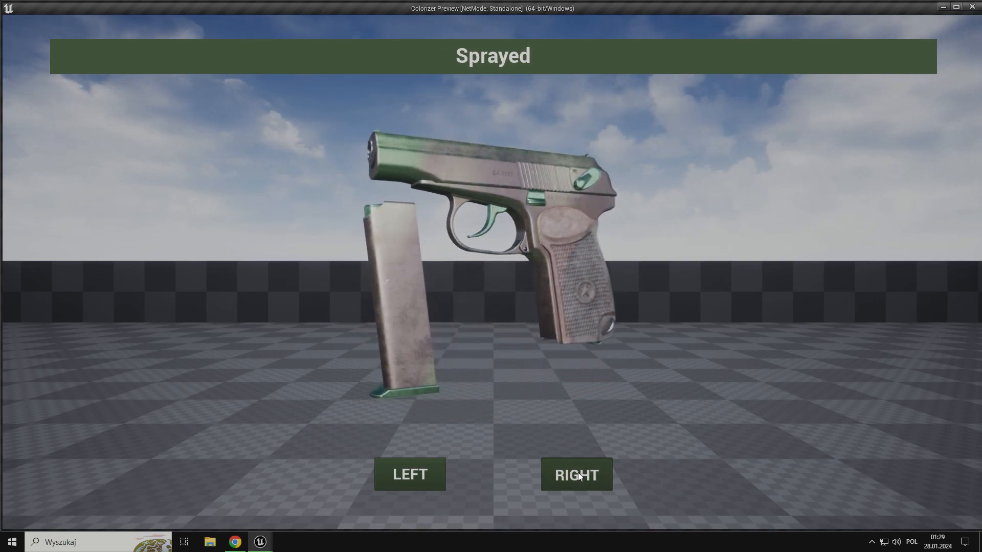
pyautogui.click(578, 473)
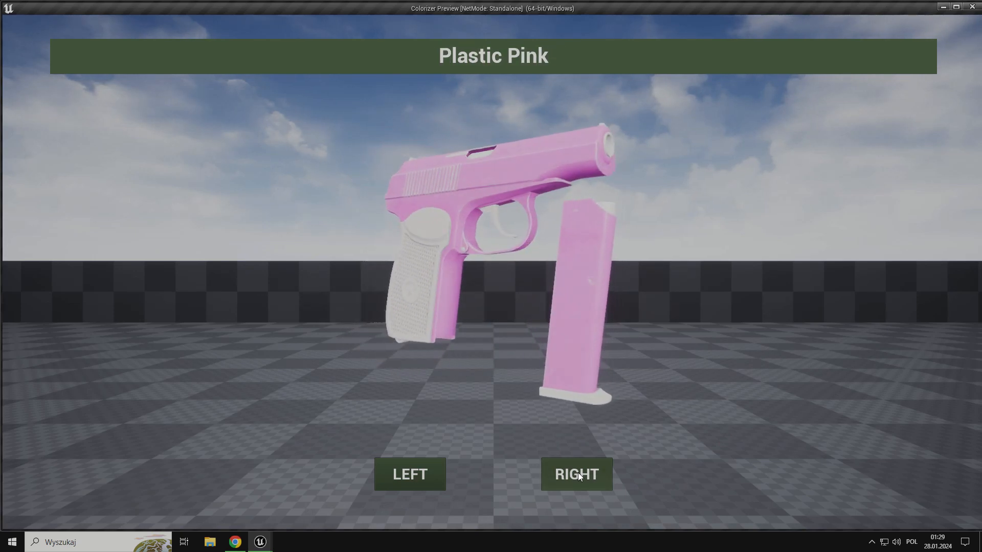
pyautogui.click(578, 472)
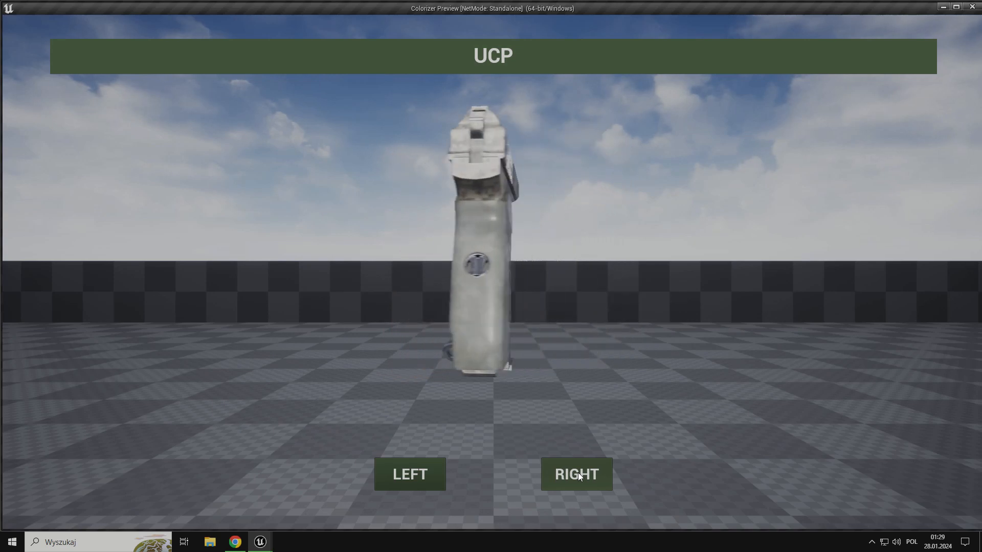
pyautogui.click(578, 472)
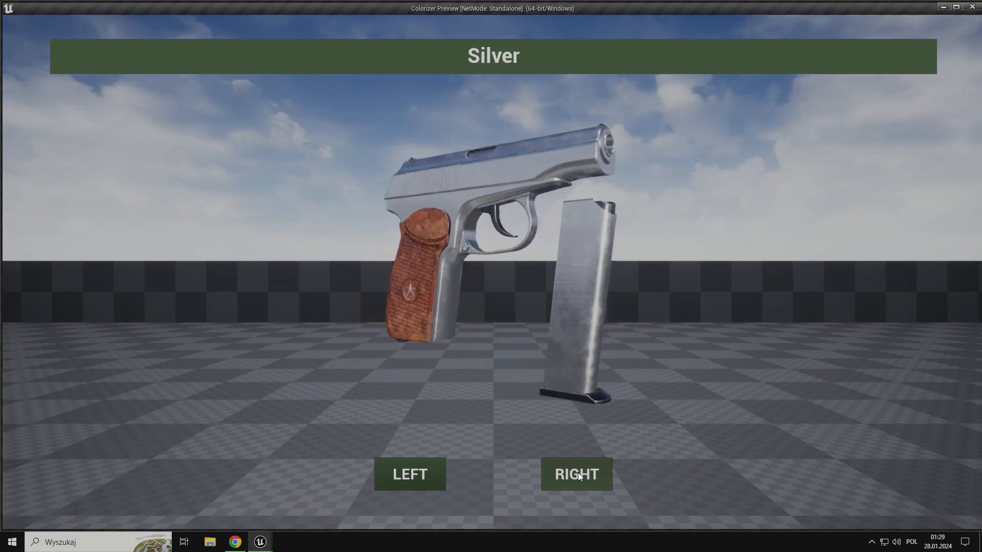
pyautogui.click(578, 472)
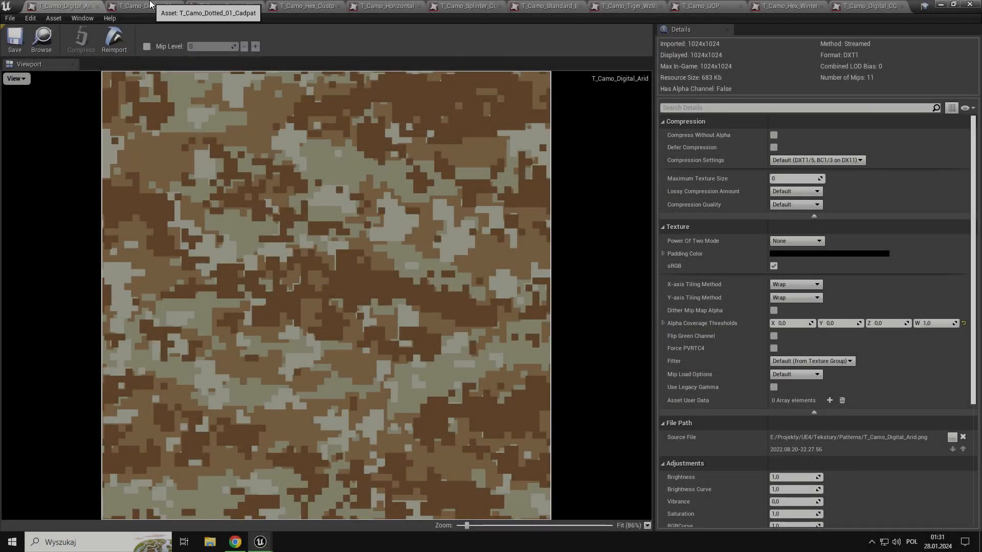
# Review the open camouflage textures one after another, from T_Camo_Dotted_01_Cadpat through T_Camo_Digital_CCE
pyautogui.click(151, 5)
pyautogui.click(225, 6)
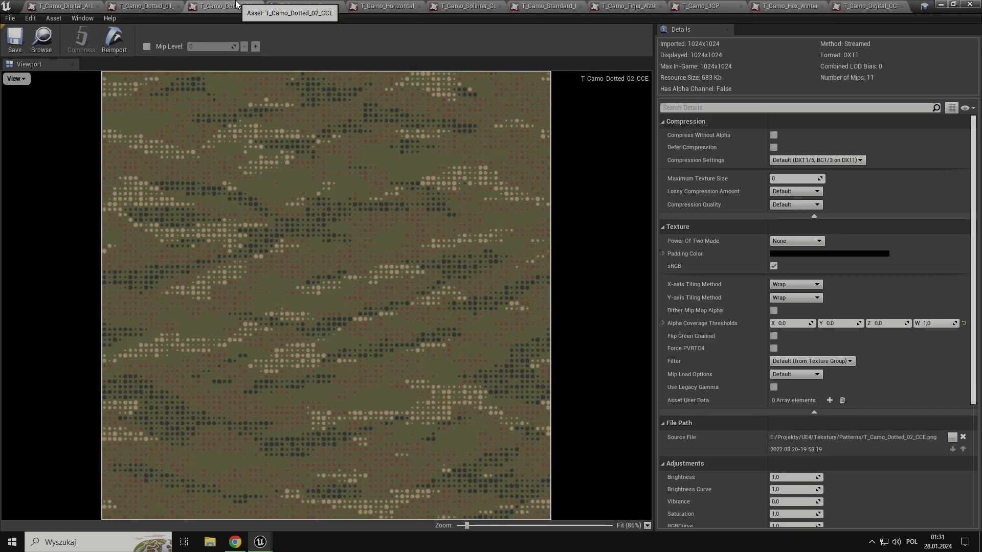
pyautogui.click(313, 5)
pyautogui.click(381, 6)
pyautogui.click(460, 5)
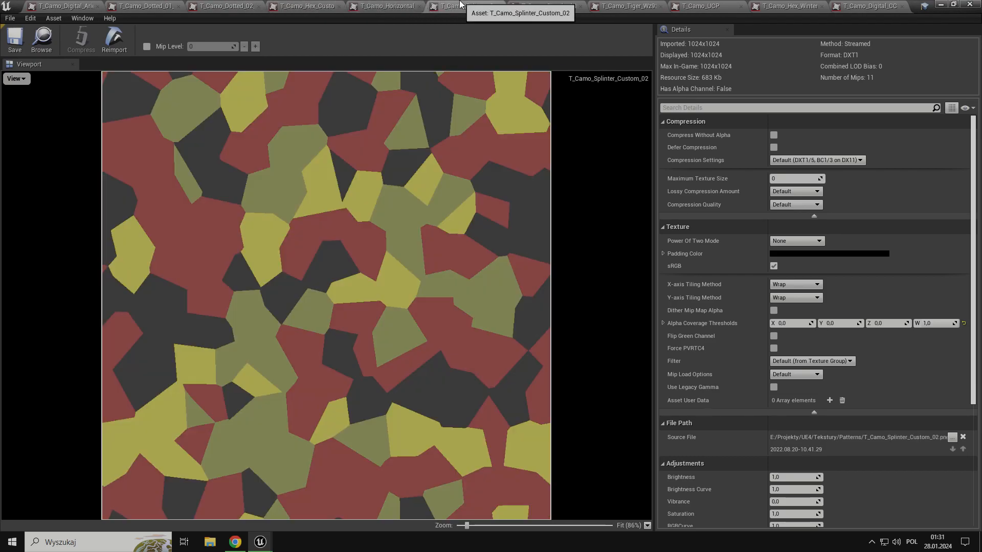
pyautogui.click(546, 5)
pyautogui.click(626, 5)
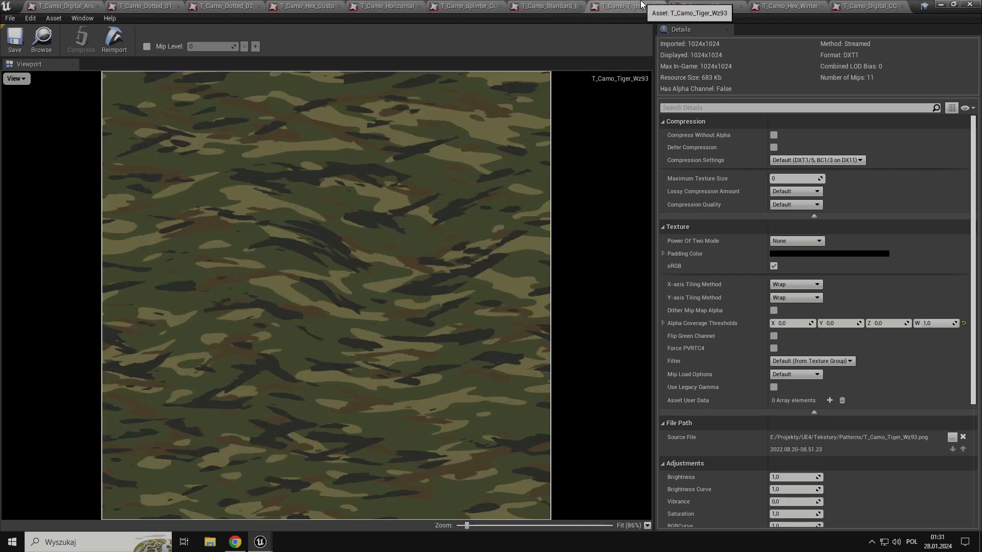
pyautogui.click(699, 5)
pyautogui.click(787, 6)
pyautogui.click(859, 6)
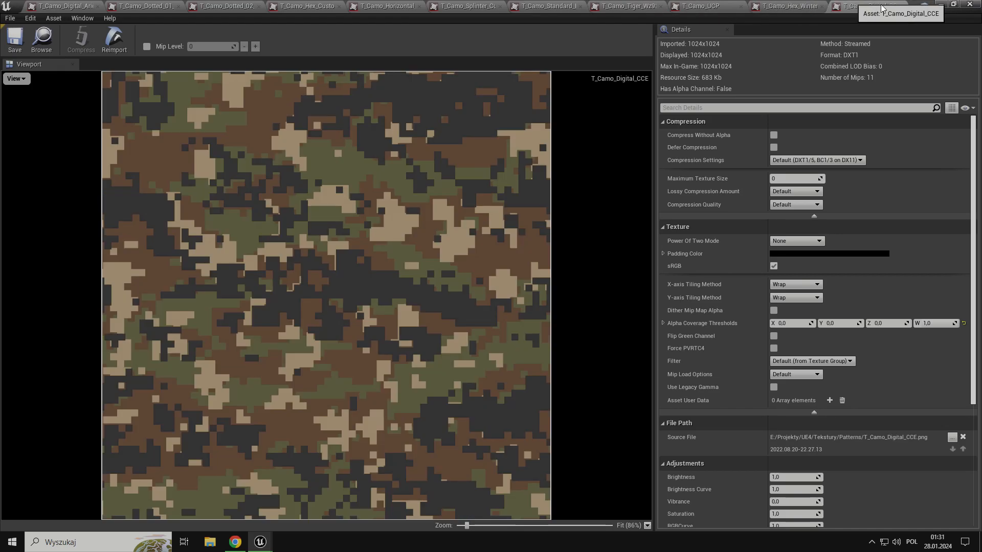
# Close the texture editor and browse the pattern textures in the Camouflages folder
pyautogui.click(969, 4)
pyautogui.scroll(-2, 738, 452)
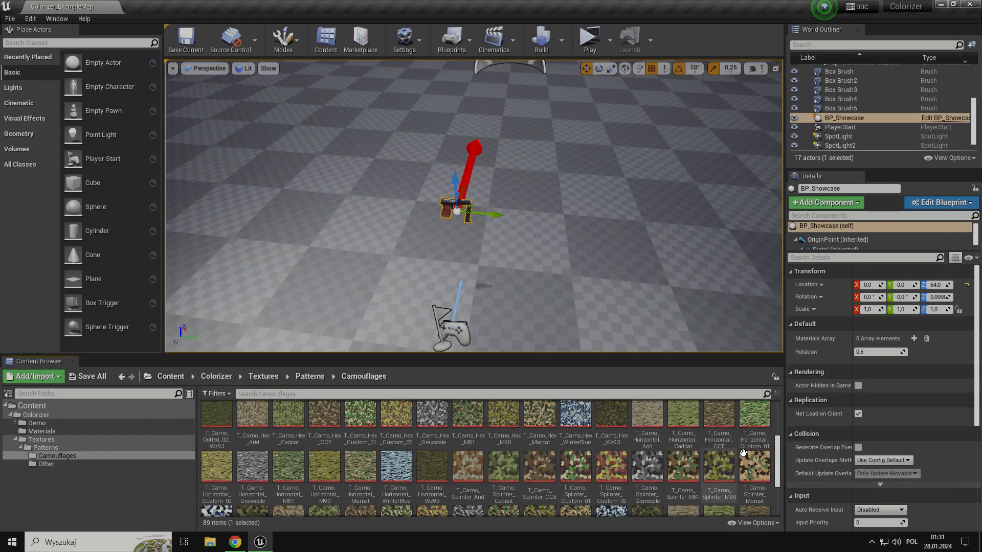
pyautogui.moveTo(778, 462); pyautogui.dragTo(790, 418)
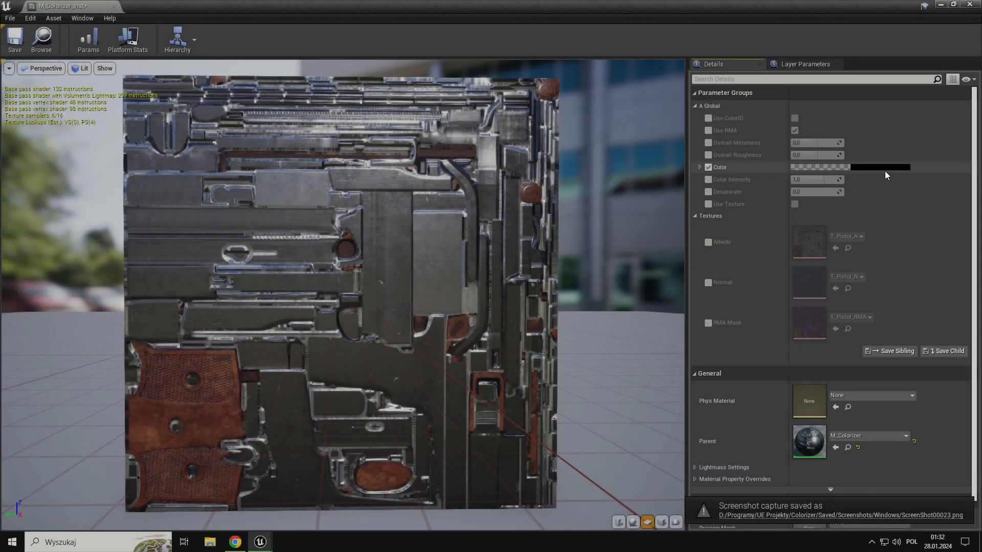
# Set the material instance's global Color to red, hex sRGB C0283200, and override Color Intensity at about 1.015
pyautogui.click(884, 169)
pyautogui.moveTo(754, 256); pyautogui.dragTo(773, 255)
pyautogui.click(811, 253)
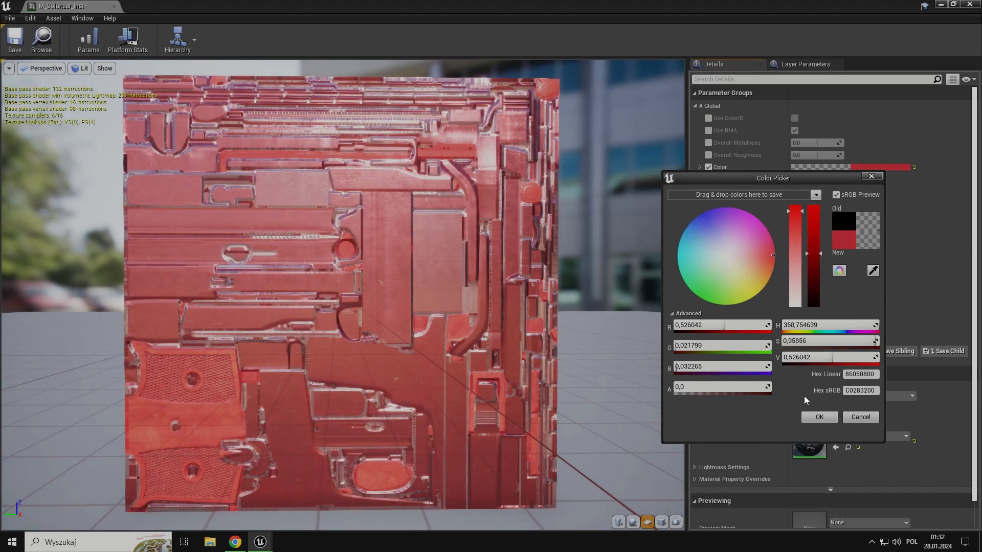
pyautogui.click(818, 416)
pyautogui.click(708, 180)
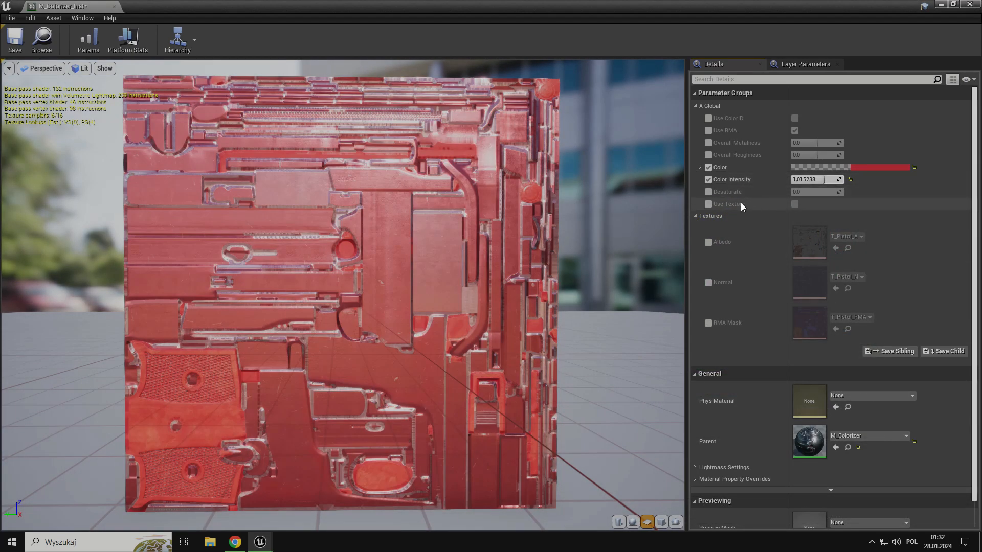
# Enable the global texture with T_Camo_Standard_Grayscale overridden, and turn on Use ColorID
pyautogui.click(710, 205)
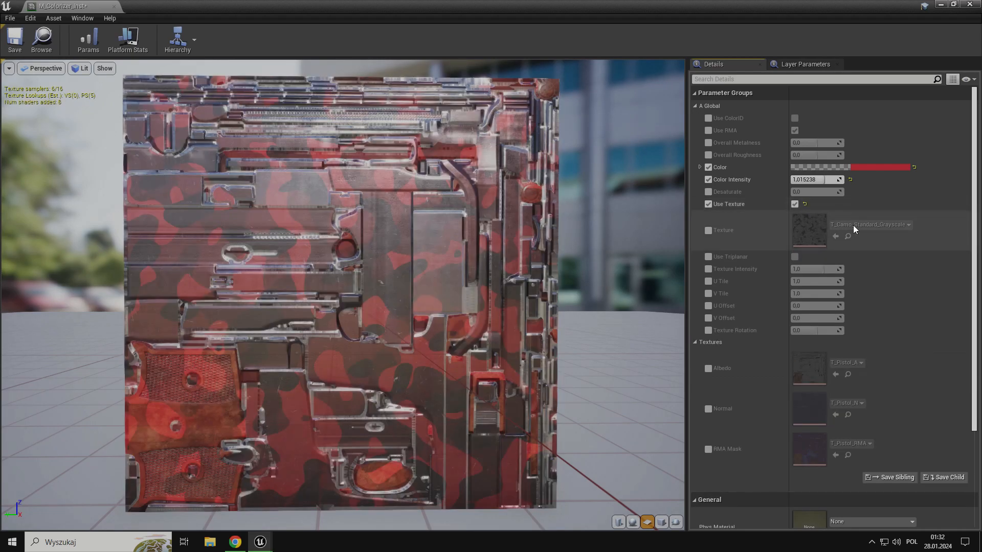
pyautogui.click(709, 230)
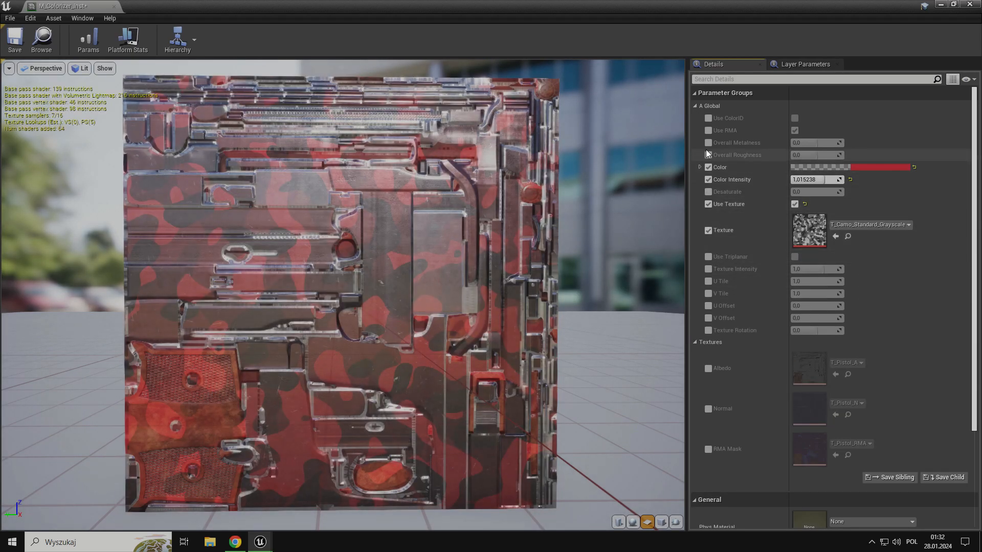
pyautogui.click(708, 118)
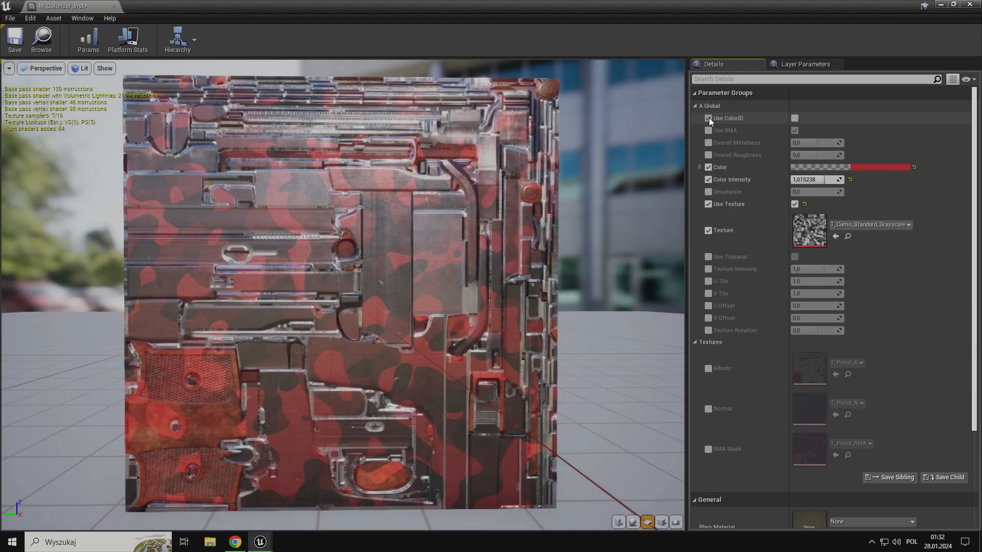
pyautogui.click(795, 118)
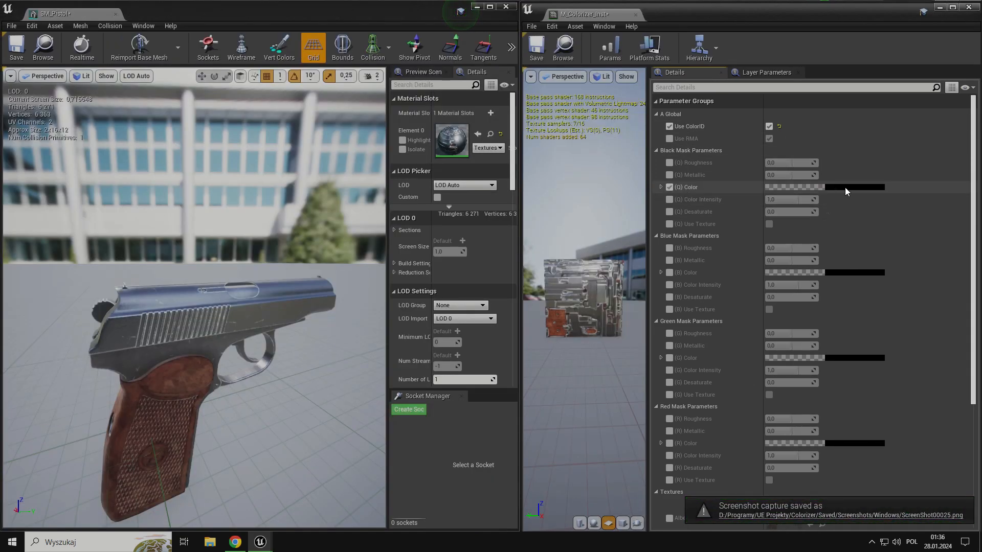
# Set the black mask's color to bright red and its color intensity to about 1.198
pyautogui.click(845, 187)
pyautogui.moveTo(753, 246); pyautogui.dragTo(754, 220)
pyautogui.moveTo(770, 261); pyautogui.dragTo(803, 200)
pyautogui.click(778, 434)
pyautogui.click(668, 199)
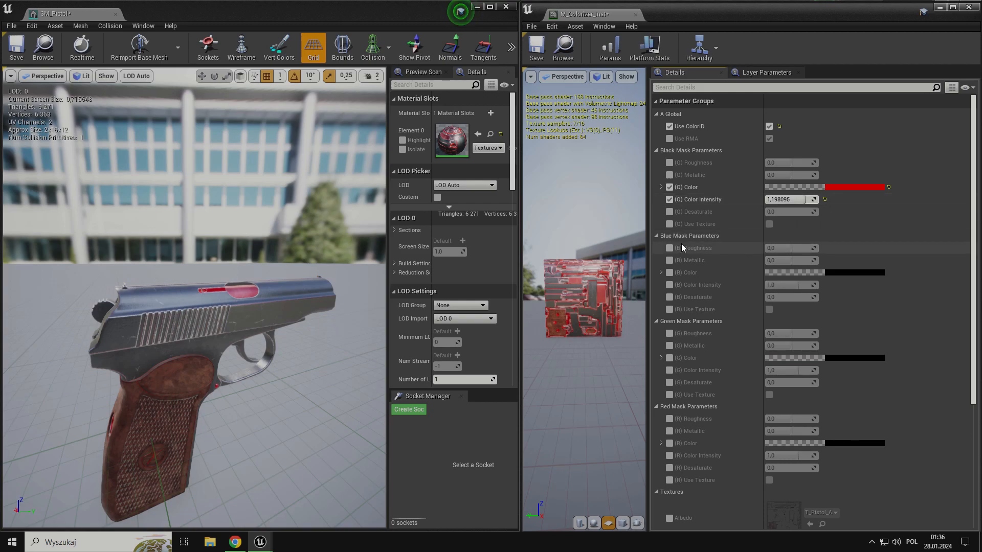
# Set the green mask's color to blue, hex sRGB 001FFE00, and its Desaturate value to about 5.56
pyautogui.click(669, 358)
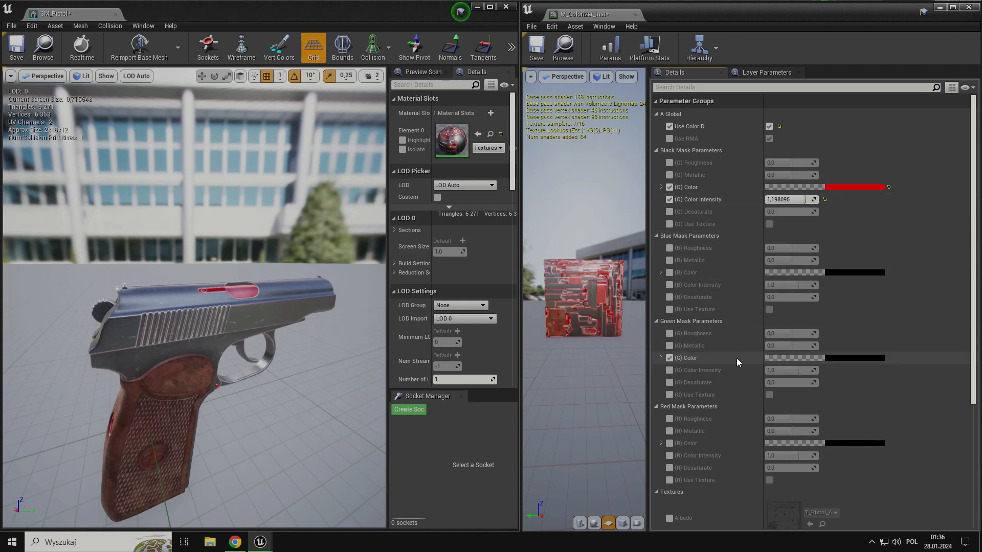
pyautogui.click(831, 358)
pyautogui.click(647, 302)
pyautogui.moveTo(759, 322); pyautogui.dragTo(760, 296)
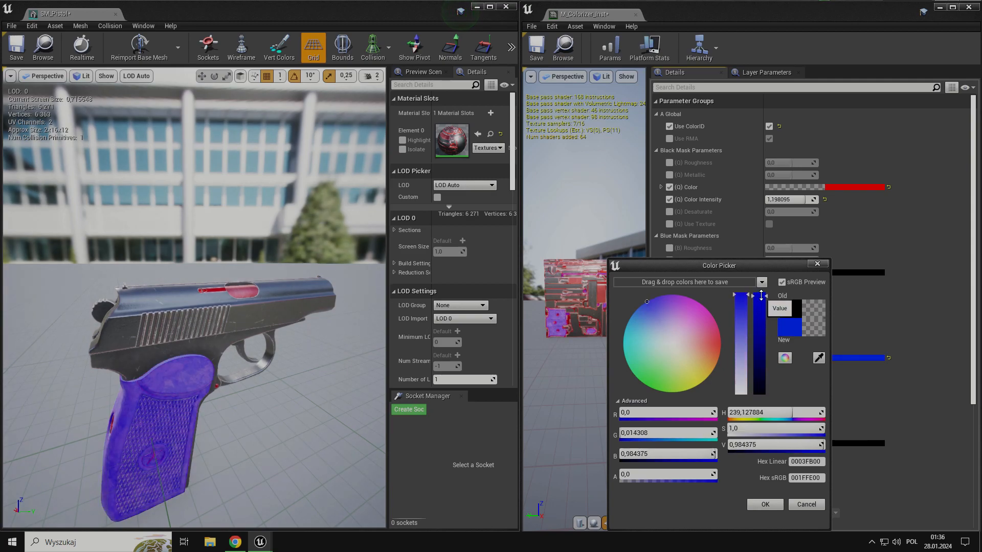
pyautogui.click(765, 504)
pyautogui.click(669, 383)
pyautogui.moveTo(805, 384); pyautogui.dragTo(848, 383)
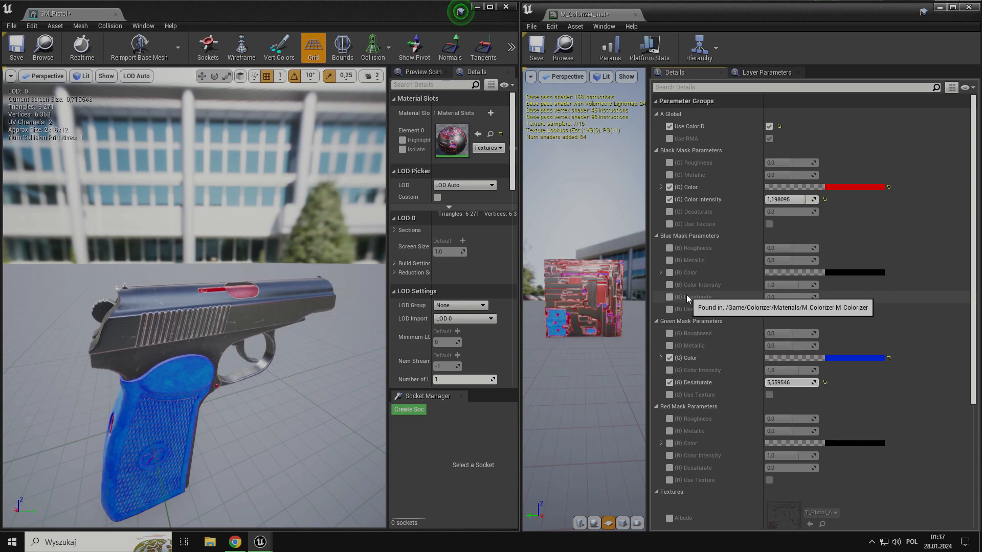
# Override the blue mask's color with a near-white shade
pyautogui.click(669, 273)
pyautogui.click(829, 272)
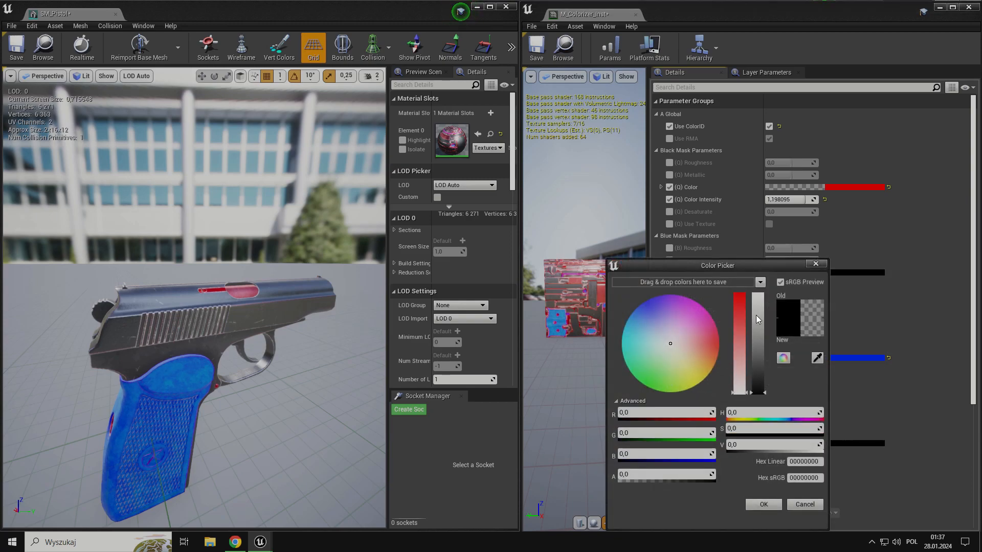
pyautogui.moveTo(756, 315); pyautogui.dragTo(756, 293)
pyautogui.click(762, 504)
# Enable a texture for the blue mask and assign T_Camo_Standard_WinterBlue to it
pyautogui.click(768, 310)
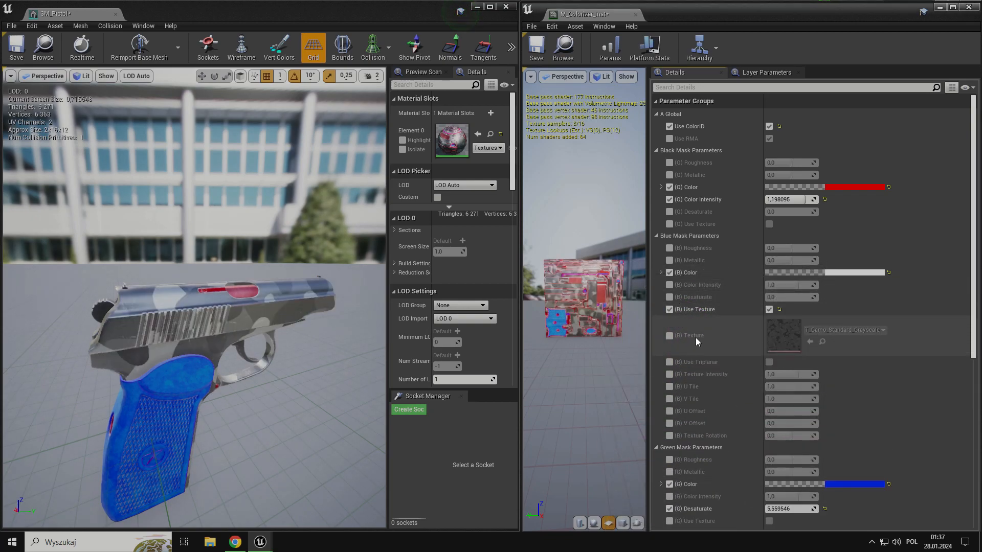
pyautogui.click(822, 325)
pyautogui.write('winter')
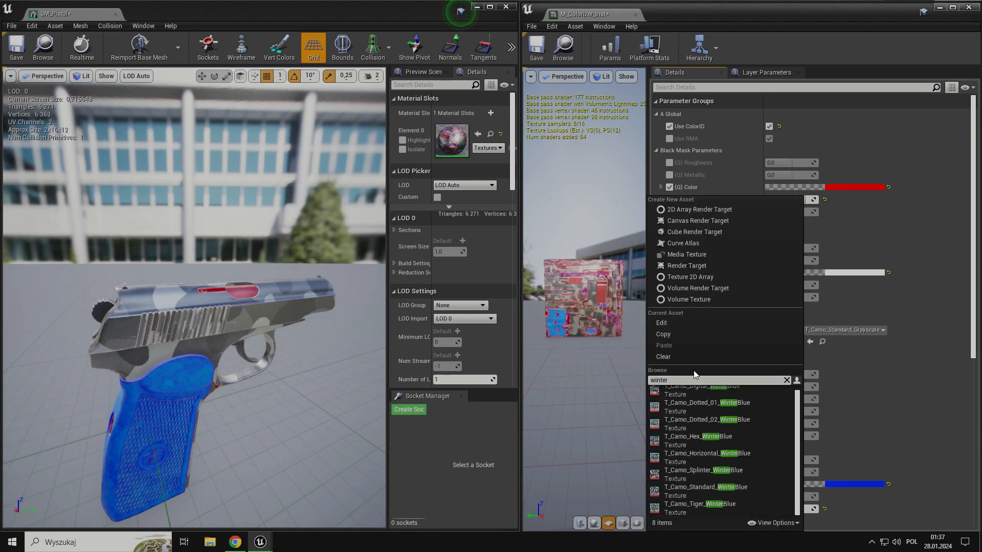
pyautogui.click(732, 489)
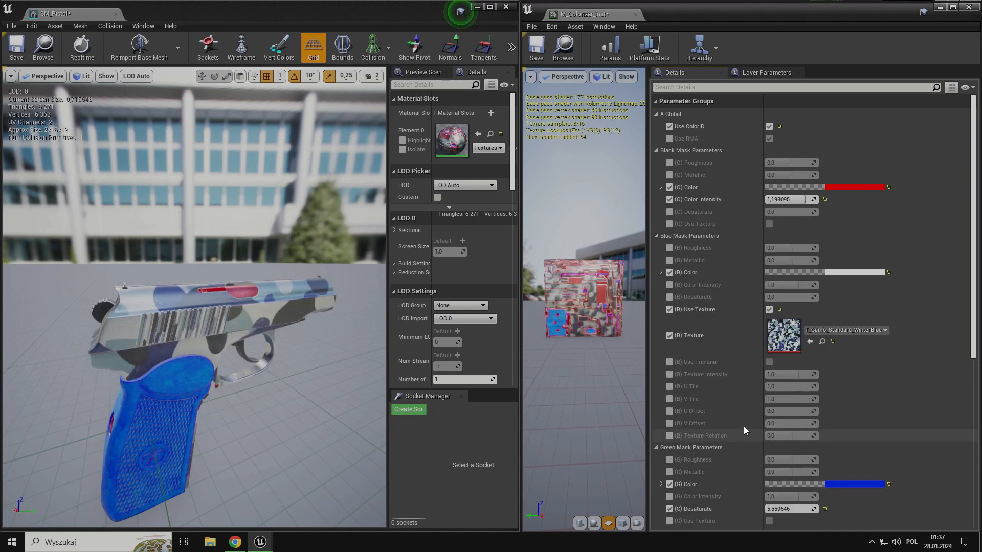
# Set both the U Tile and V Tile of the blue mask's texture to 2
pyautogui.click(668, 389)
pyautogui.click(804, 388)
pyautogui.write('2')
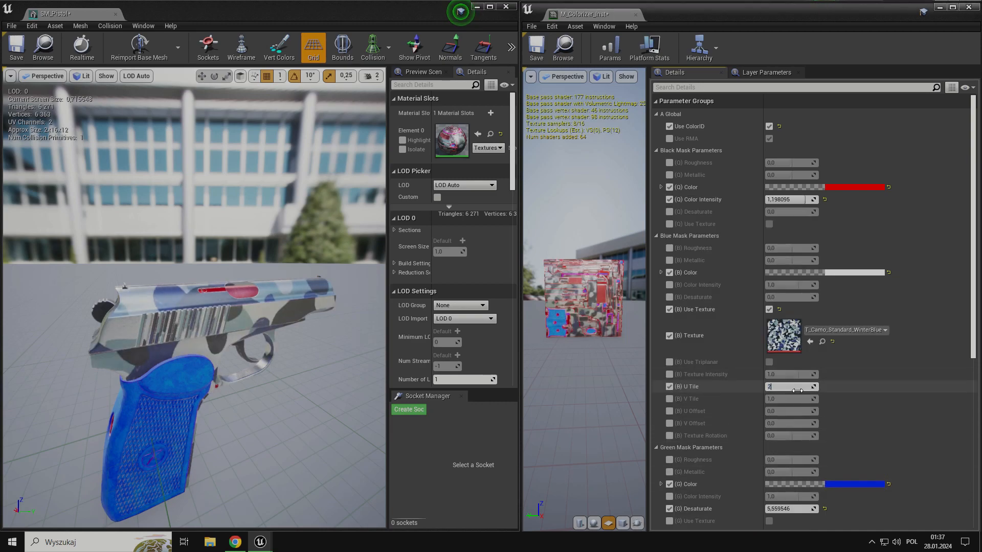
pyautogui.press('Return')
pyautogui.click(668, 399)
pyautogui.click(804, 398)
pyautogui.write('2')
pyautogui.press('Return')
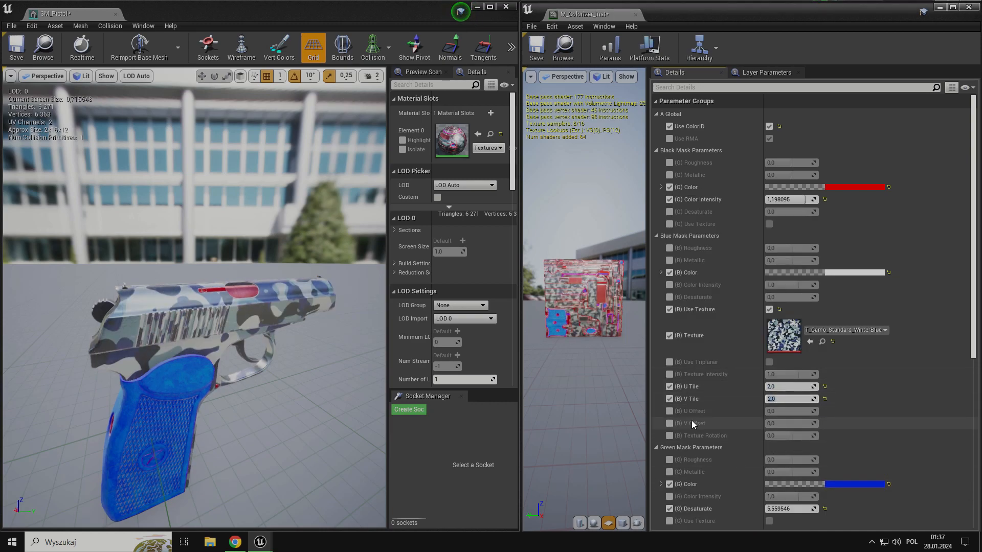
# Override the red mask's color with a bright golden yellow
pyautogui.scroll(-4, 686, 382)
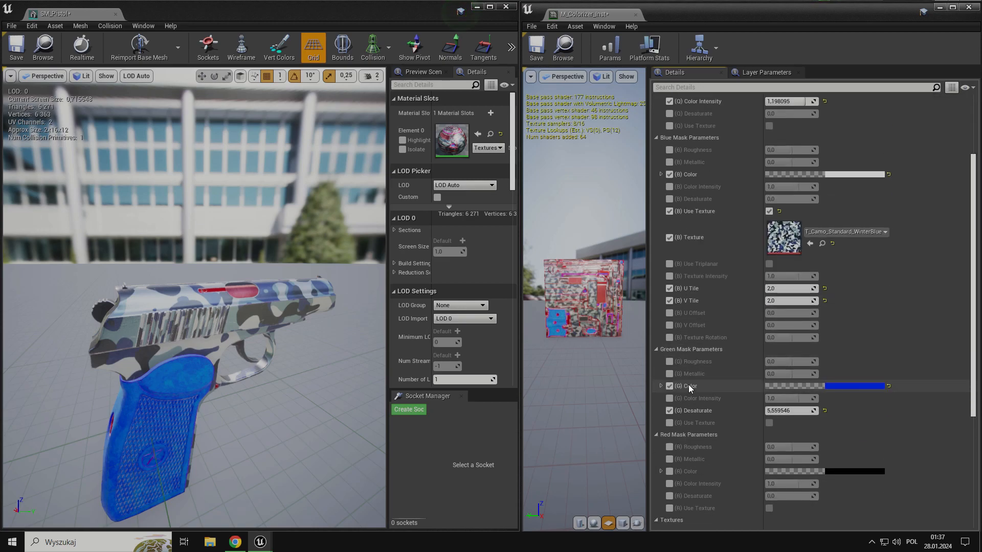
pyautogui.scroll(-3, 688, 387)
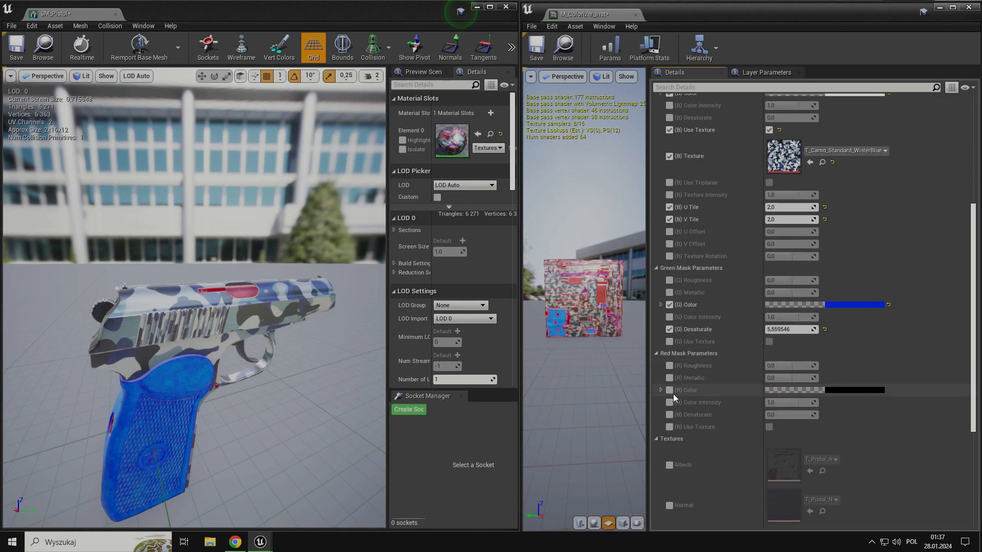
pyautogui.scroll(7, 674, 393)
pyautogui.scroll(-7, 672, 391)
pyautogui.click(838, 372)
pyautogui.click(710, 379)
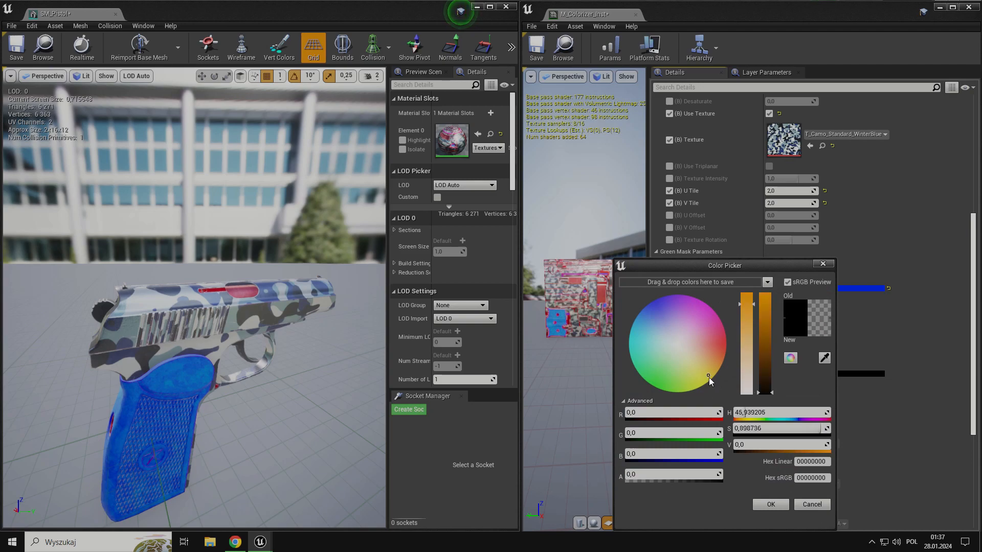
pyautogui.moveTo(764, 391); pyautogui.dragTo(761, 312)
pyautogui.click(770, 504)
# Set the red mask's Roughness to about -0.38 and Metallic to 5, and enable its Color Intensity override
pyautogui.click(669, 349)
pyautogui.moveTo(787, 352); pyautogui.dragTo(813, 363)
pyautogui.click(669, 362)
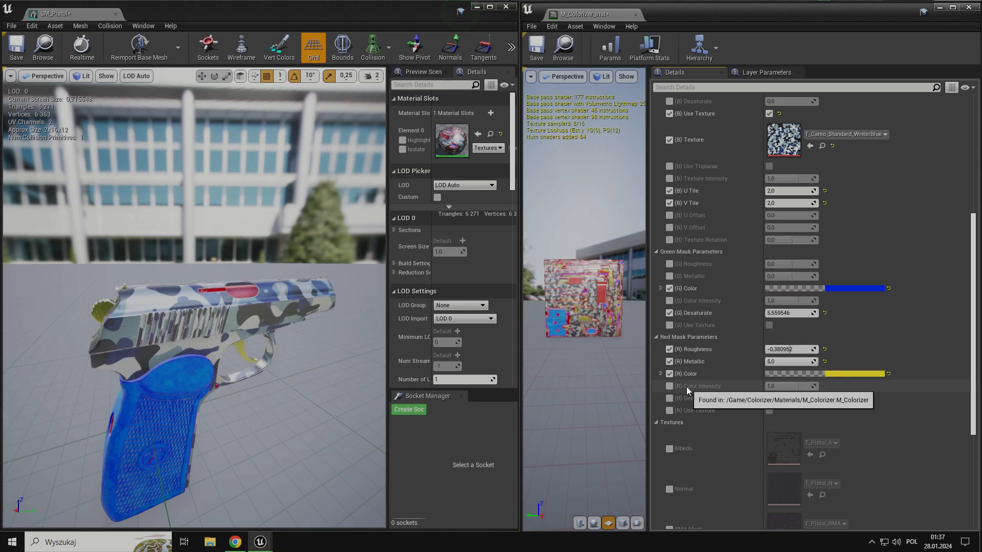
pyautogui.click(670, 387)
pyautogui.moveTo(230, 327); pyautogui.dragTo(281, 383)
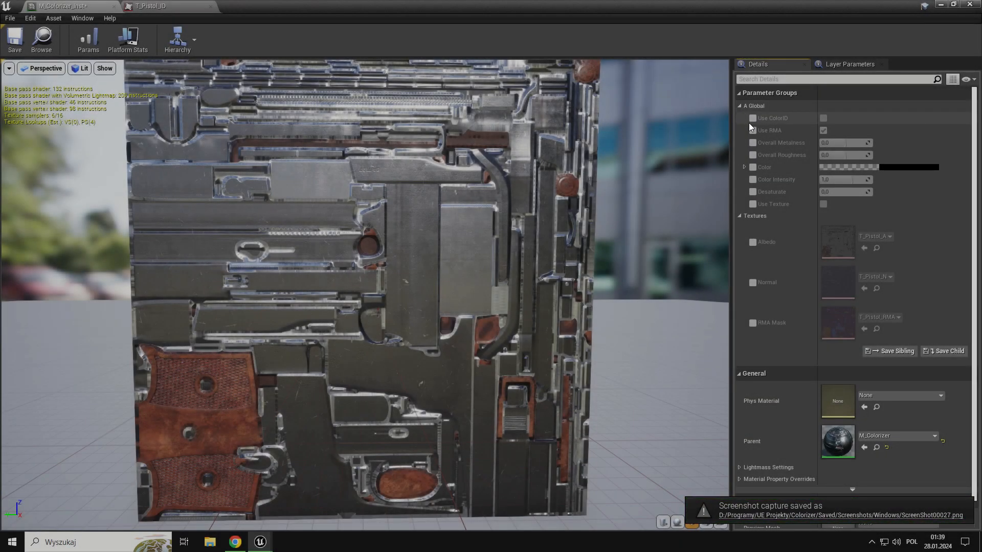
# Override Use RMA and switch it off, and enable the Albedo, Normal, AO, Metalness and Roughness texture overrides
pyautogui.click(753, 131)
pyautogui.click(823, 131)
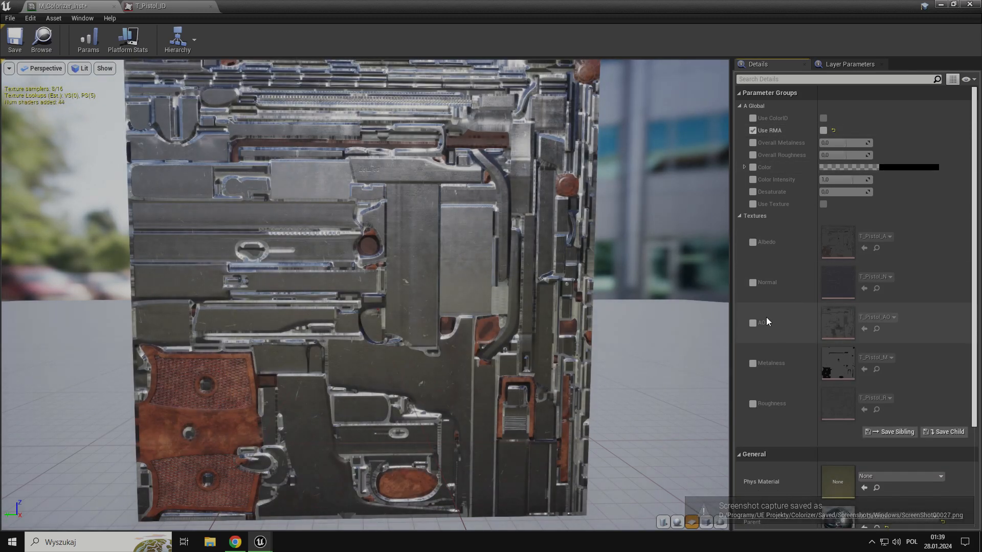
pyautogui.click(753, 322)
pyautogui.click(752, 364)
pyautogui.click(753, 282)
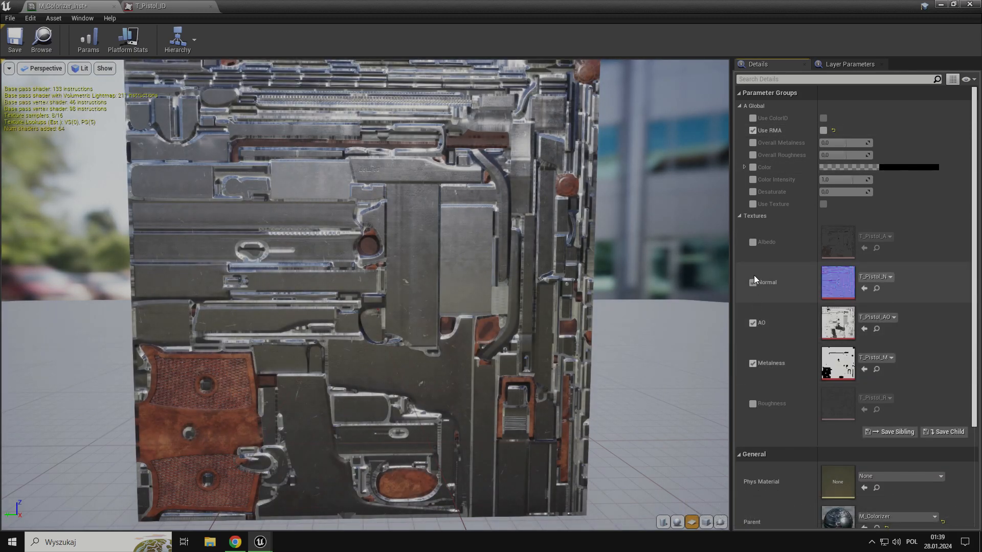
pyautogui.click(752, 241)
pyautogui.click(752, 404)
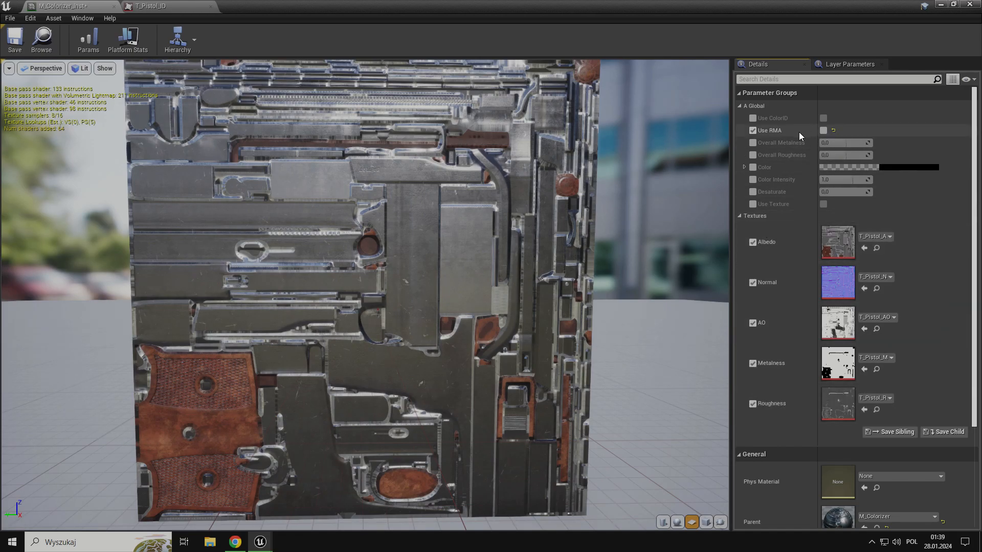
# Switch Use RMA back on and enable the RMA Mask texture override
pyautogui.click(823, 131)
pyautogui.click(753, 323)
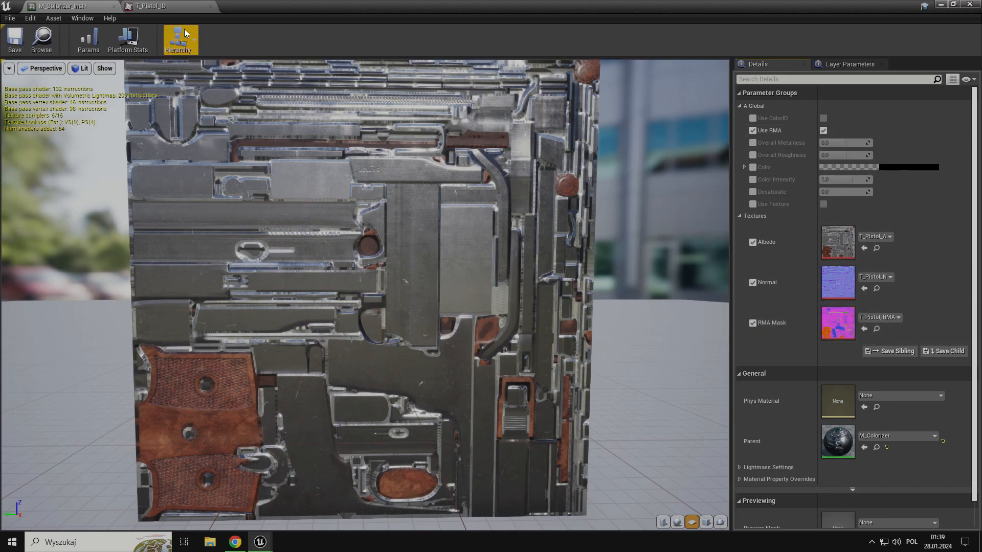
# View the T_Pistol_ID texture and display only its blue channel
pyautogui.click(149, 7)
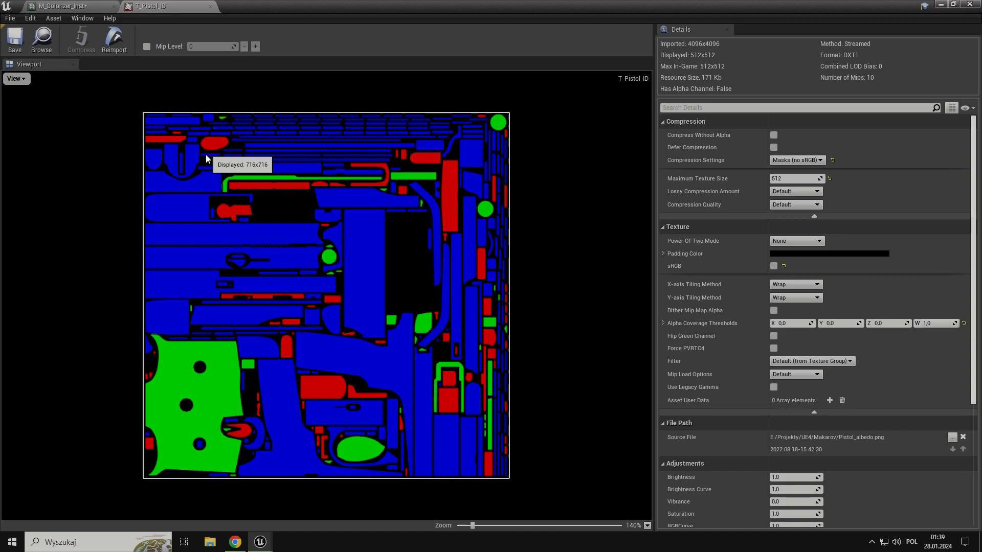
pyautogui.click(17, 78)
pyautogui.click(7, 99)
pyautogui.click(7, 110)
pyautogui.click(7, 133)
pyautogui.click(529, 298)
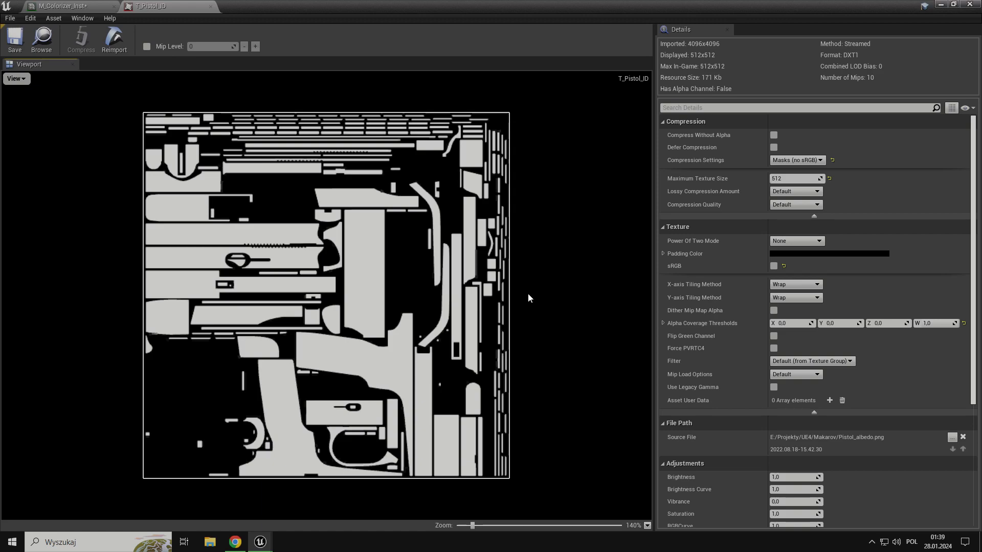
# Isolate the ID texture's green channel, and bring the red, green and blue channels back into view
pyautogui.click(17, 78)
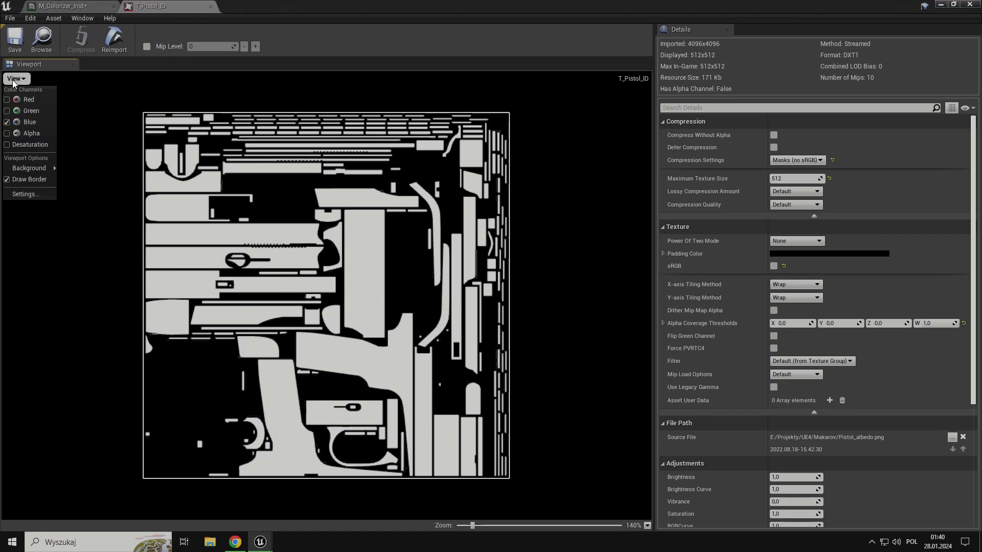
pyautogui.click(7, 110)
pyautogui.click(6, 122)
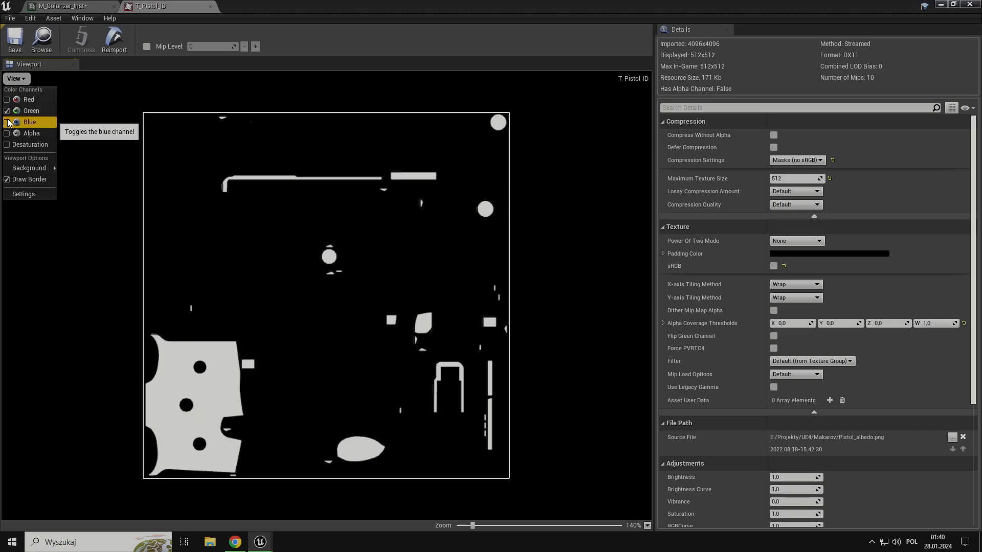
pyautogui.click(6, 110)
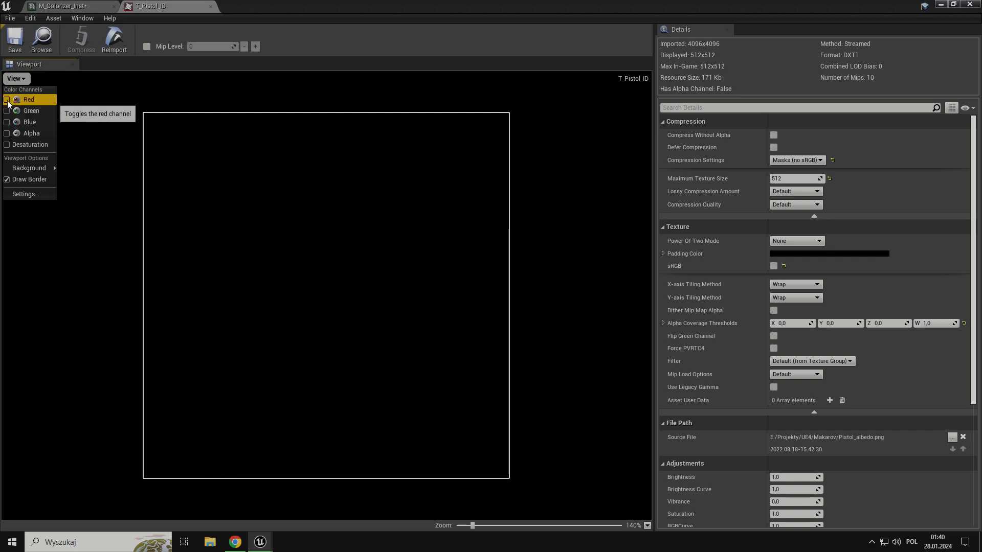
pyautogui.click(7, 100)
pyautogui.click(7, 110)
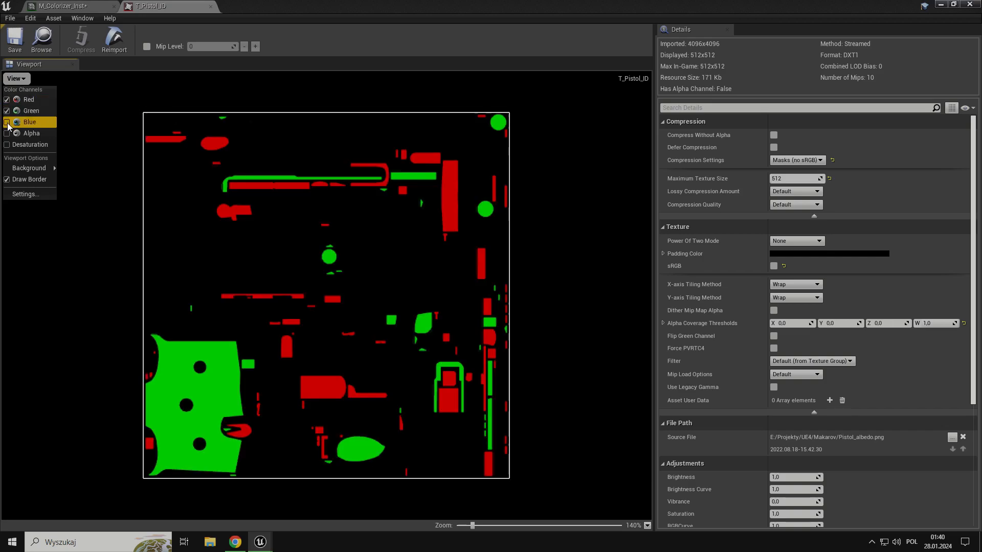
pyautogui.click(6, 122)
pyautogui.click(69, 232)
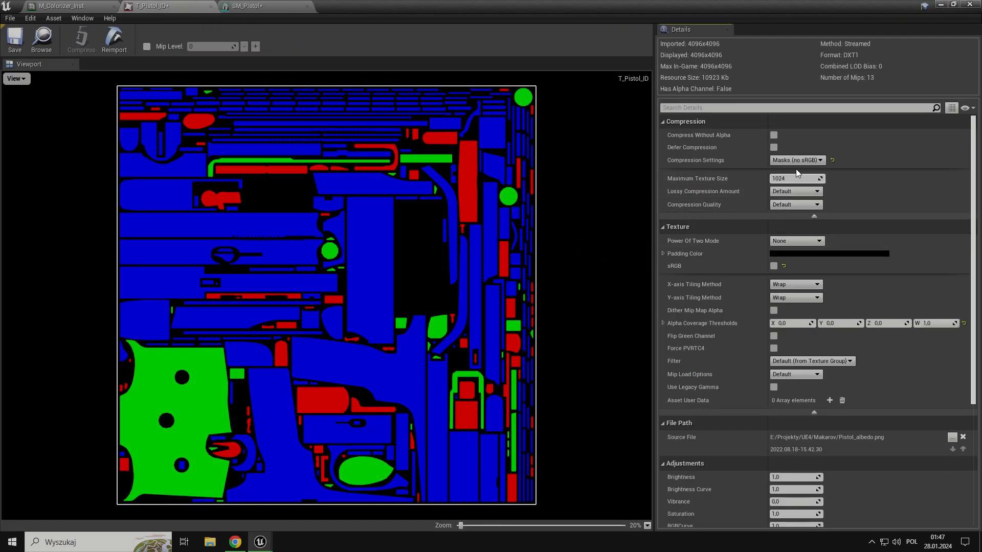
# Set the T_Pistol_ID texture's Maximum Texture Size to 1024, save it, and check the mask quality on the SM_Pistol mesh
pyautogui.press('Return')
pyautogui.click(14, 40)
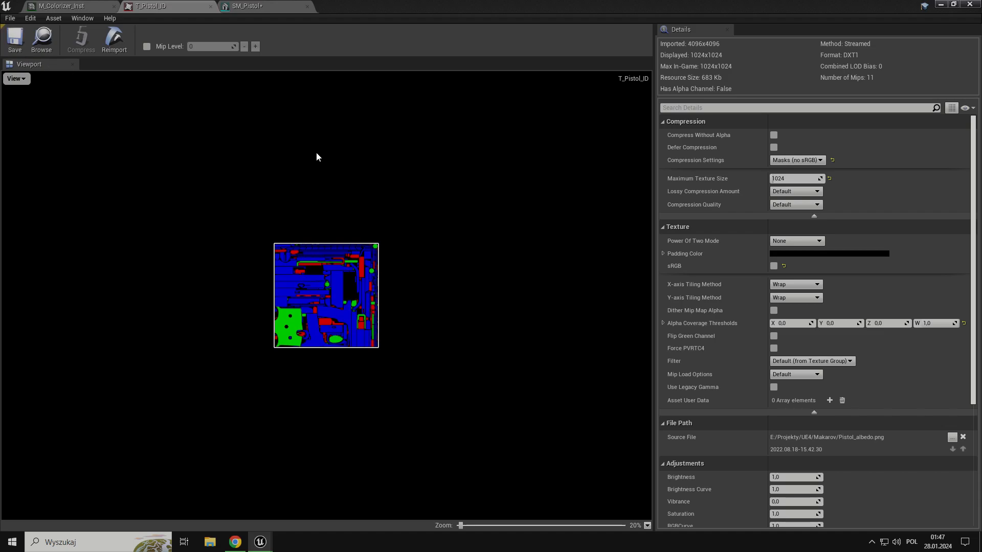
pyautogui.click(250, 6)
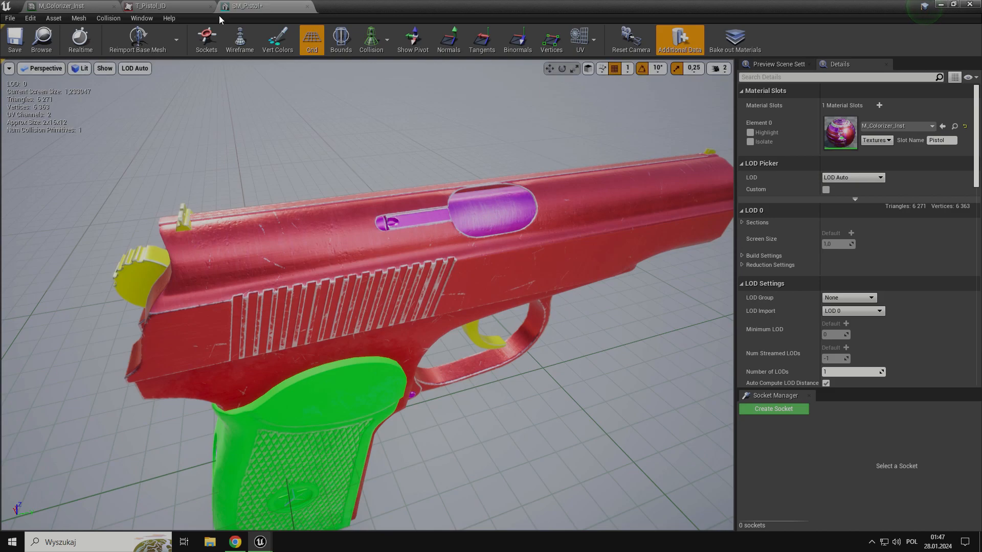
# Set the T_Pistol_ID texture's Maximum Texture Size to 256, save it, and inspect the masks on the SM_Pistol mesh
pyautogui.click(161, 6)
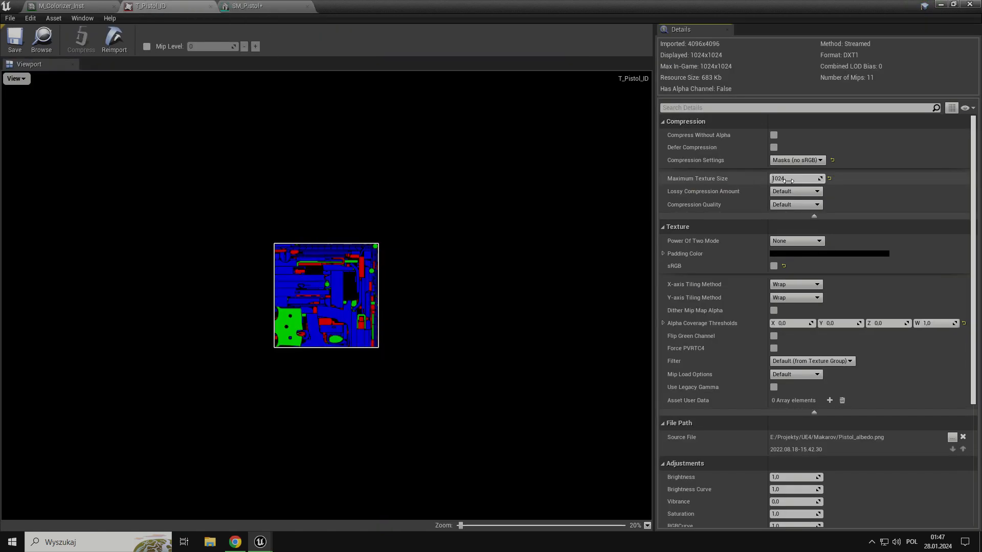
pyautogui.click(15, 38)
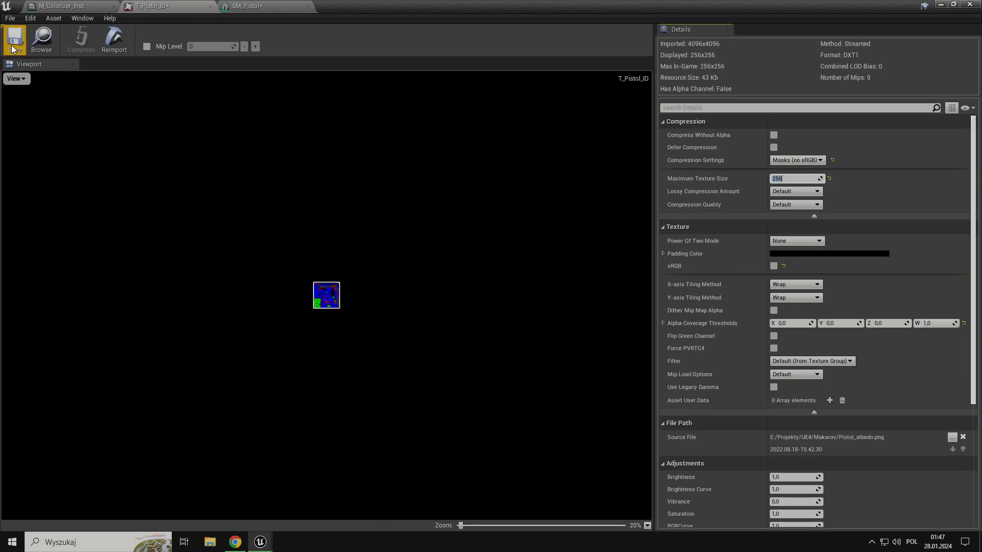
pyautogui.click(248, 6)
pyautogui.moveTo(399, 156); pyautogui.dragTo(381, 230, button='right')
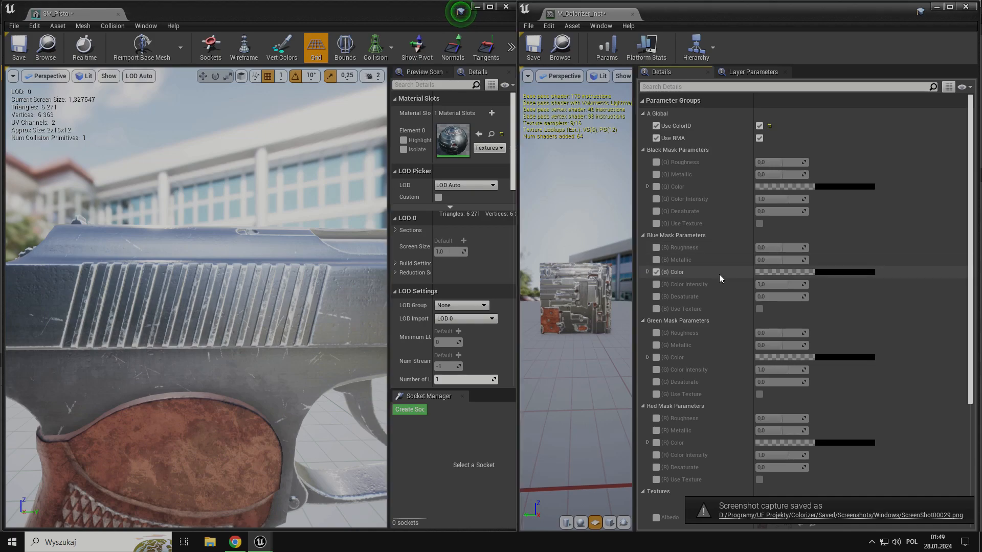
# Set the blue mask's color to pure red, hex sRGB FF000000
pyautogui.click(829, 273)
pyautogui.moveTo(741, 321); pyautogui.dragTo(756, 295)
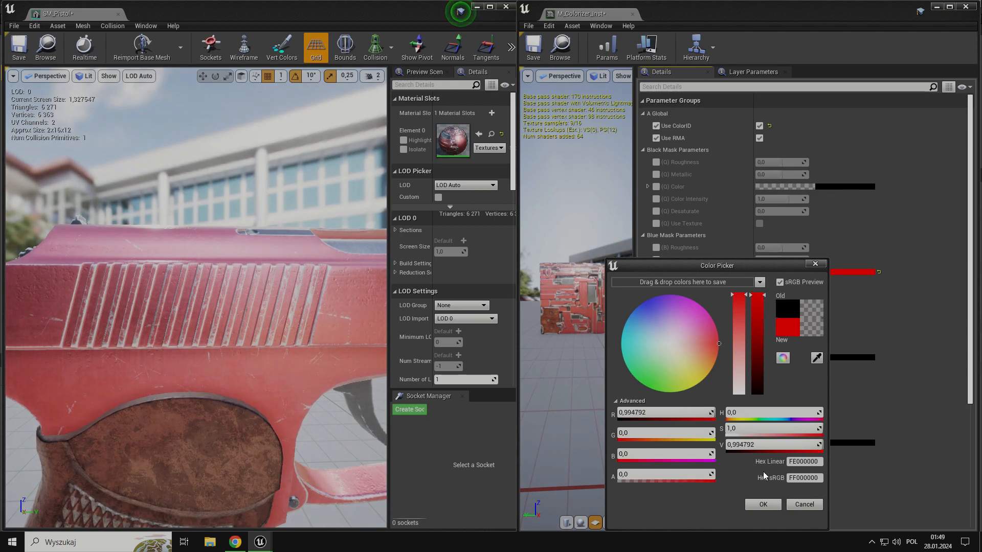
pyautogui.click(763, 505)
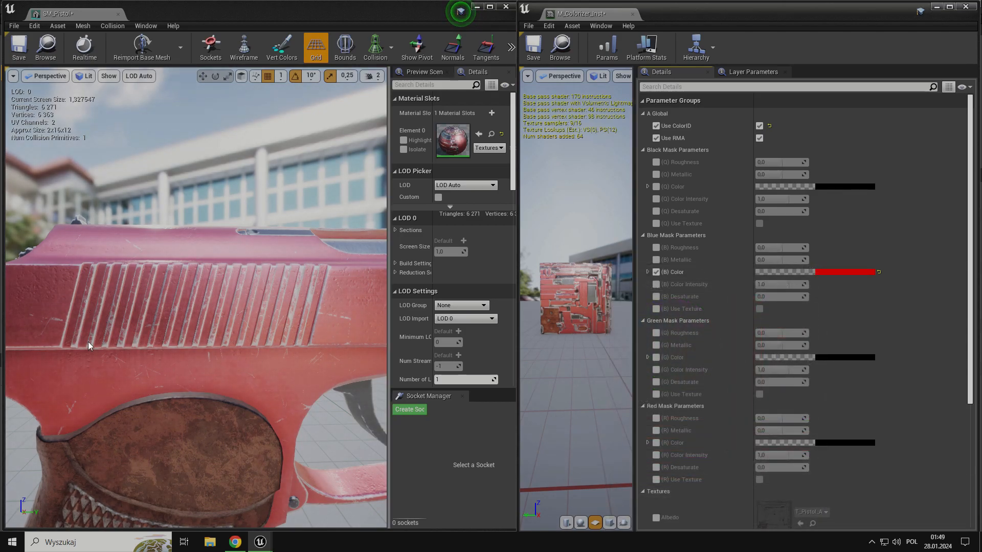
# Enable a texture for the blue mask and assign T_Camo_Standard_M90 to it
pyautogui.click(656, 309)
pyautogui.click(760, 309)
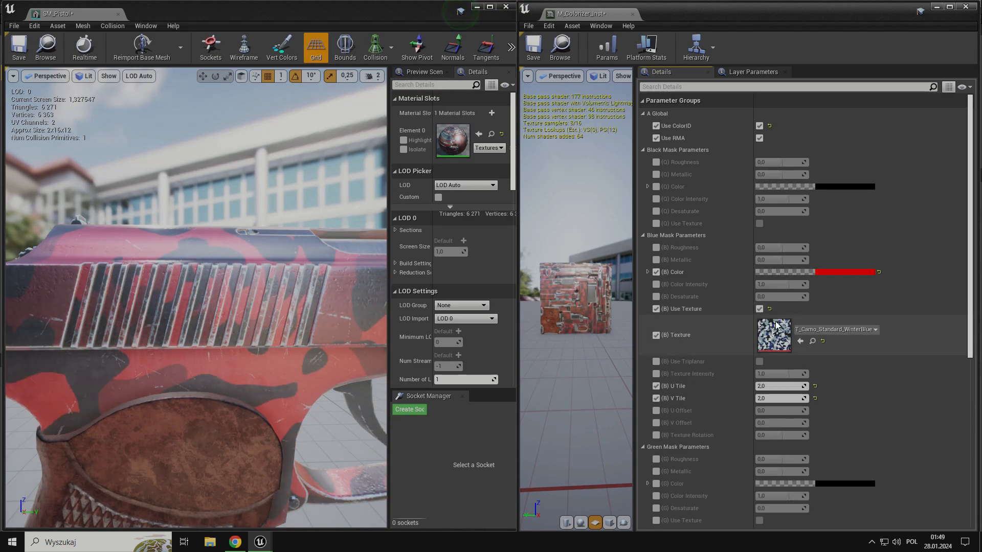
pyautogui.click(821, 331)
pyautogui.click(710, 426)
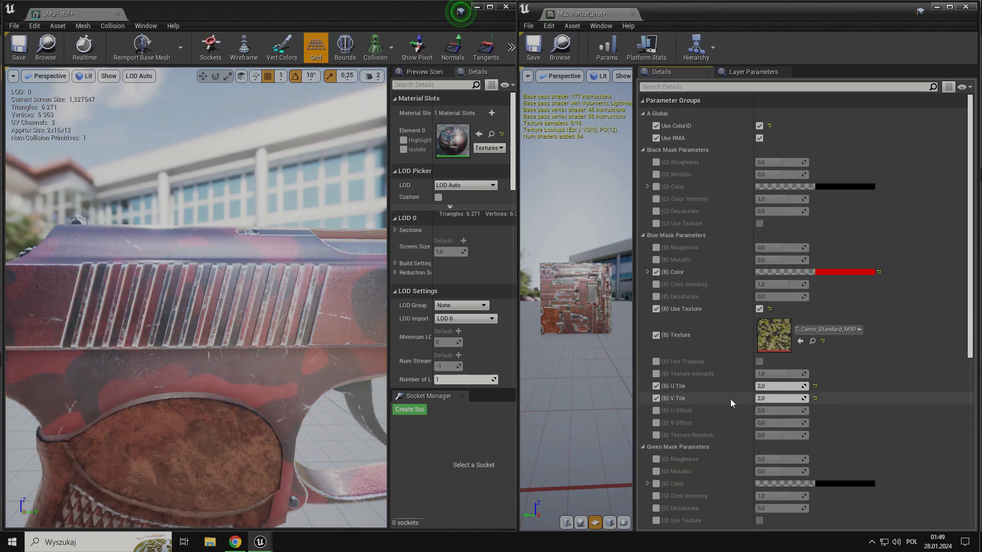
# Change the blue mask's color to a near-white shade by removing its saturation
pyautogui.click(842, 274)
pyautogui.moveTo(736, 335); pyautogui.dragTo(732, 401)
pyautogui.click(760, 505)
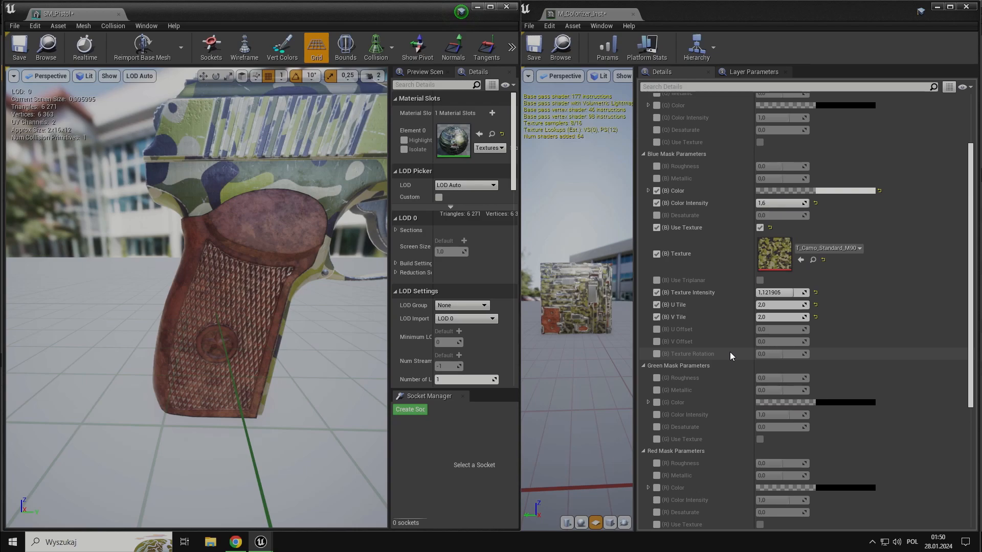
# Set the green mask's color to a violet blue, hex sRGB 4A00FF00
pyautogui.scroll(-4, 729, 352)
pyautogui.click(818, 337)
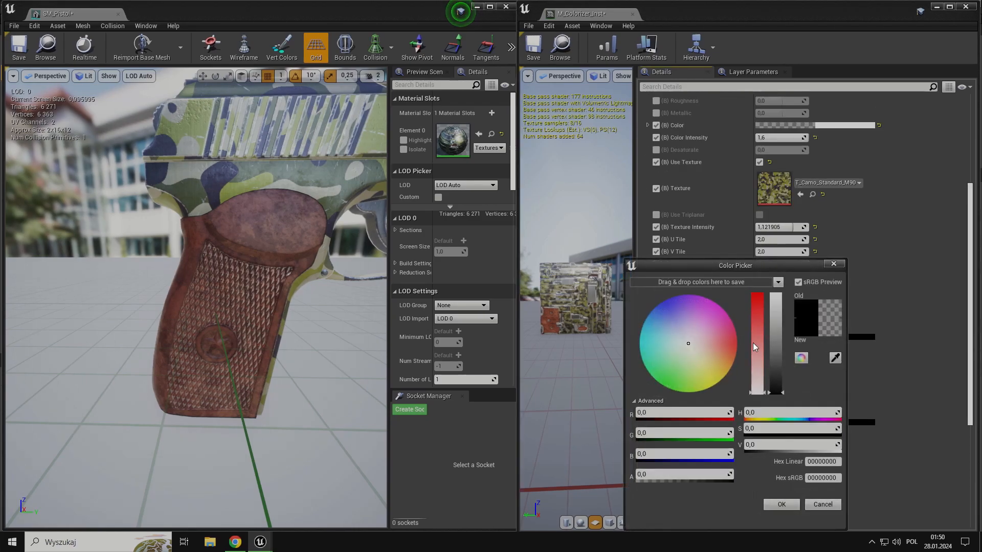
pyautogui.moveTo(775, 322); pyautogui.dragTo(775, 296)
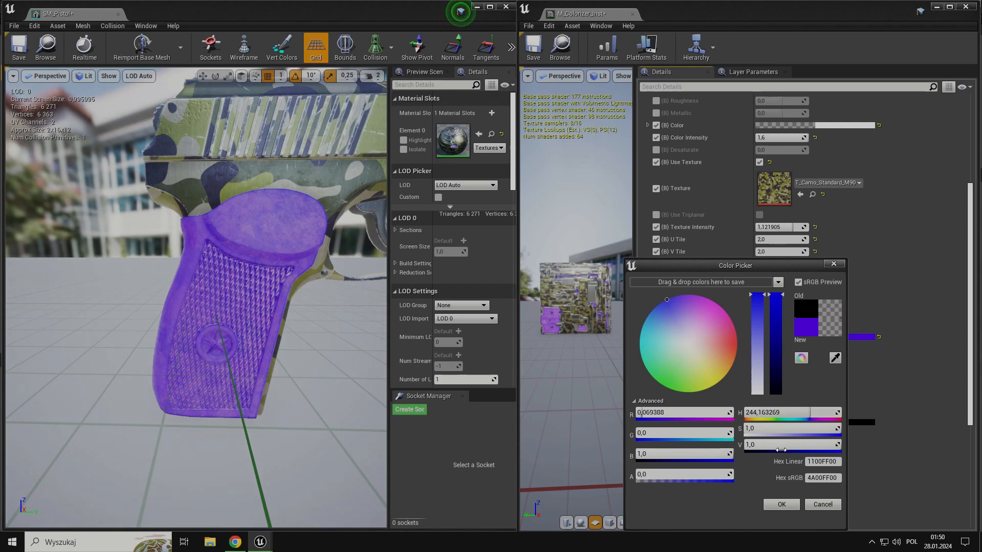
pyautogui.click(780, 505)
# Set the green mask's Color Intensity to about 1.12 and its Desaturate value to about 4.78
pyautogui.click(656, 349)
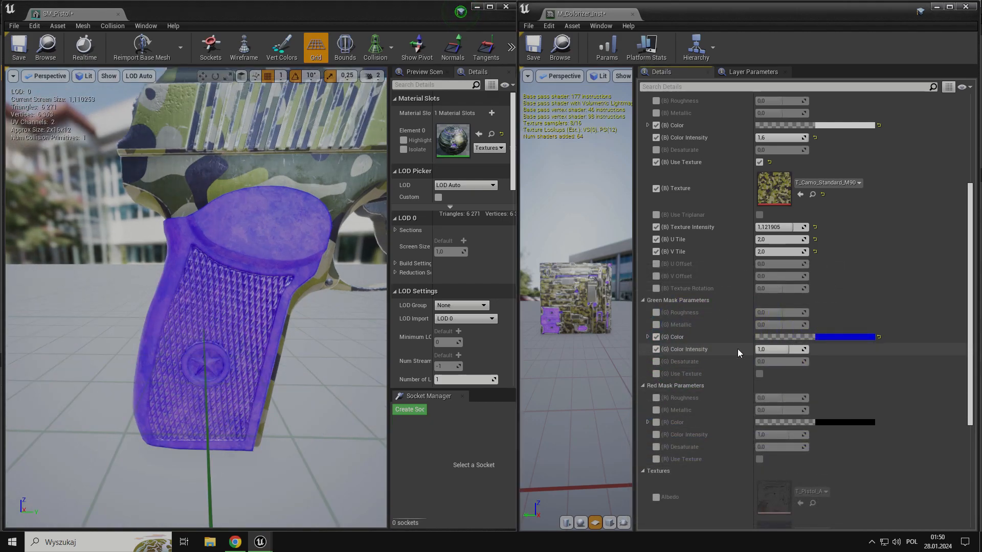
pyautogui.moveTo(804, 350); pyautogui.dragTo(804, 350)
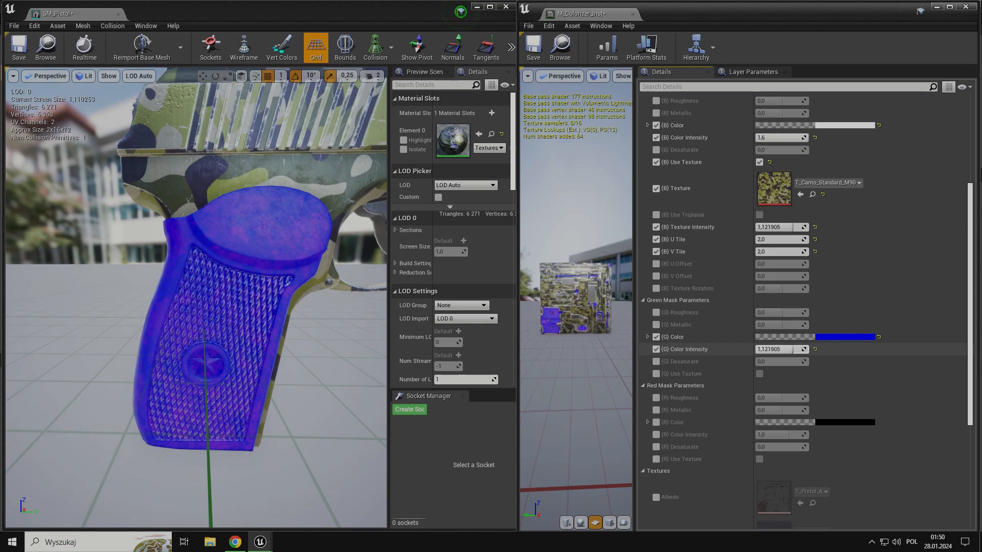
pyautogui.click(657, 361)
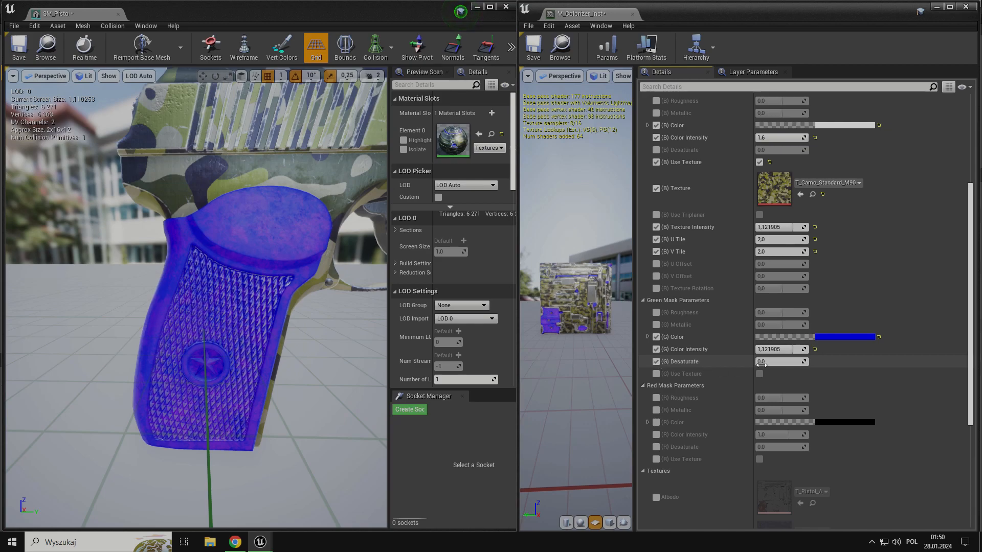
pyautogui.moveTo(782, 362)
pyautogui.mouseDown()
pyautogui.moveTo(803, 362)
pyautogui.moveTo(785, 362)
pyautogui.mouseUp()
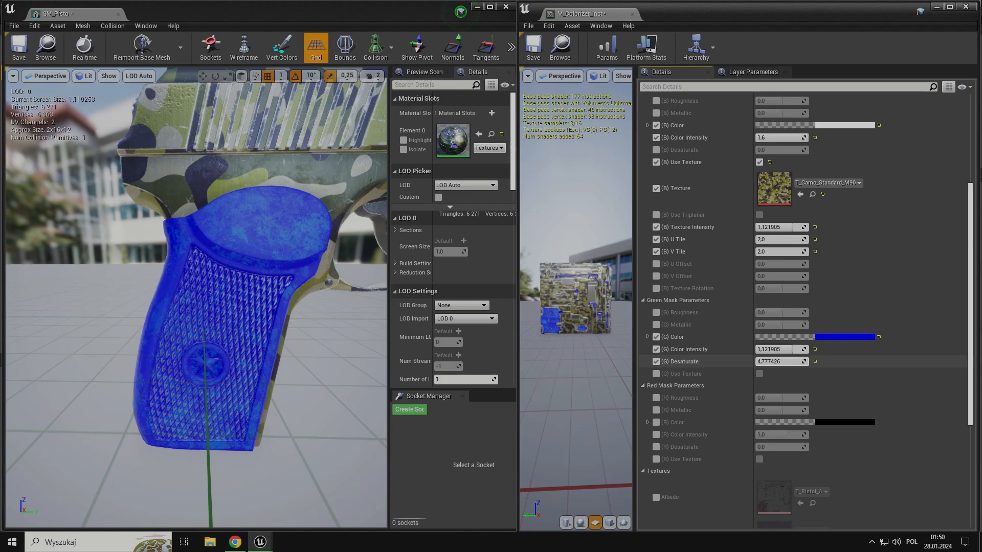
pyautogui.moveTo(338, 374); pyautogui.dragTo(285, 349)
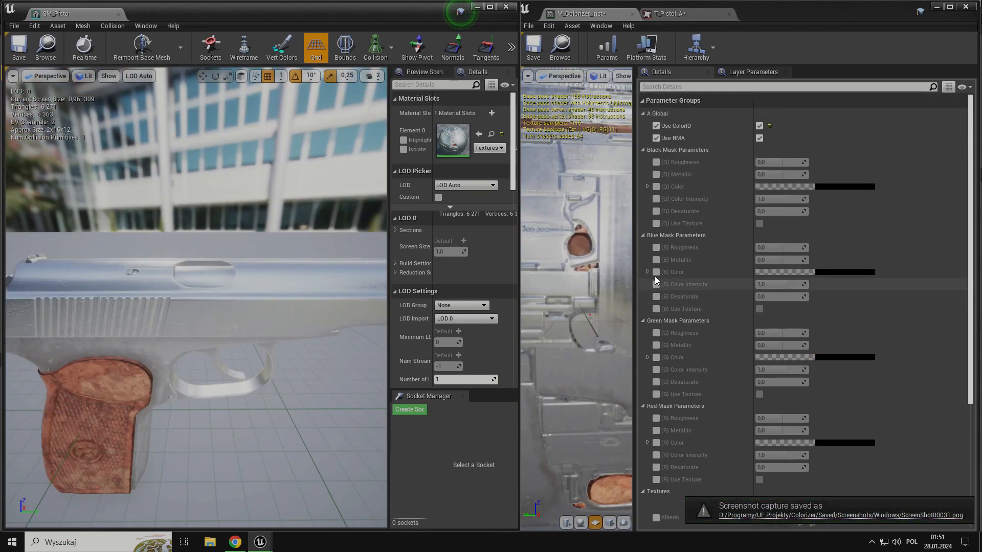
# Override the blue mask's color with red and enable its Color Intensity override
pyautogui.click(655, 273)
pyautogui.click(835, 271)
pyautogui.moveTo(746, 323); pyautogui.dragTo(762, 310)
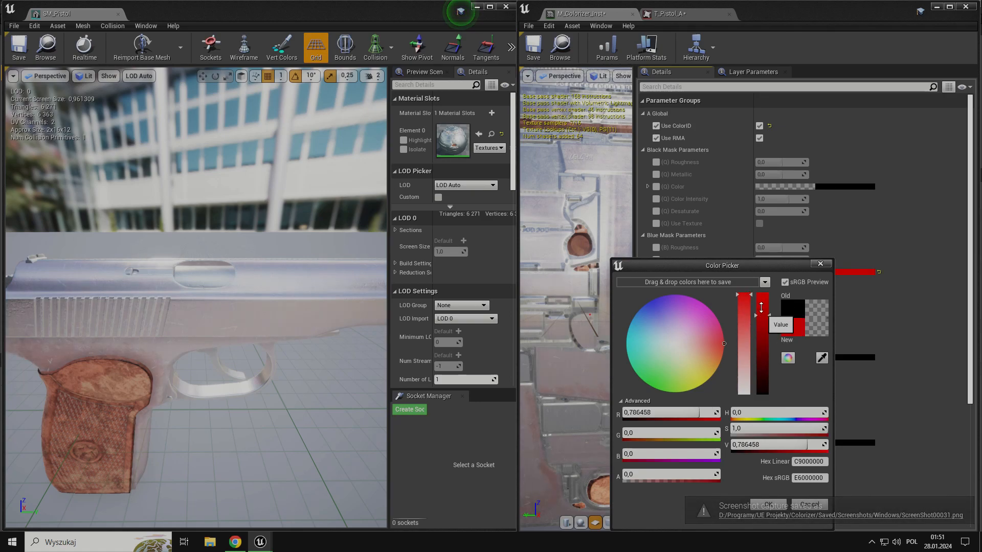
pyautogui.click(768, 505)
pyautogui.click(656, 284)
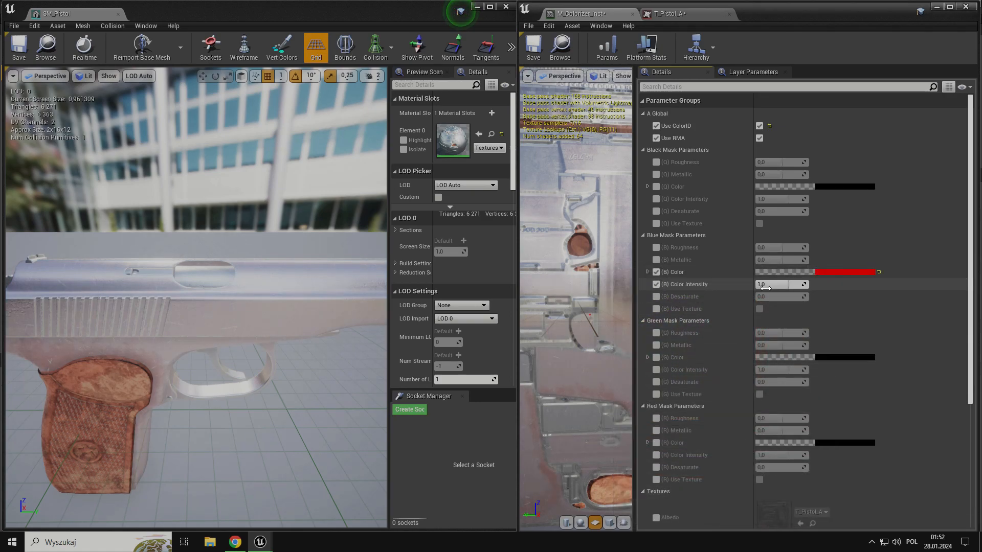
# Set the blue mask's Color Intensity to 1.7
pyautogui.write('1,6')
pyautogui.moveTo(770, 288); pyautogui.dragTo(790, 287)
pyautogui.press('Return')
pyautogui.write('1.7')
pyautogui.press('Return')
pyautogui.scroll(-3, 240, 363)
pyautogui.moveTo(240, 363); pyautogui.dragTo(102, 358)
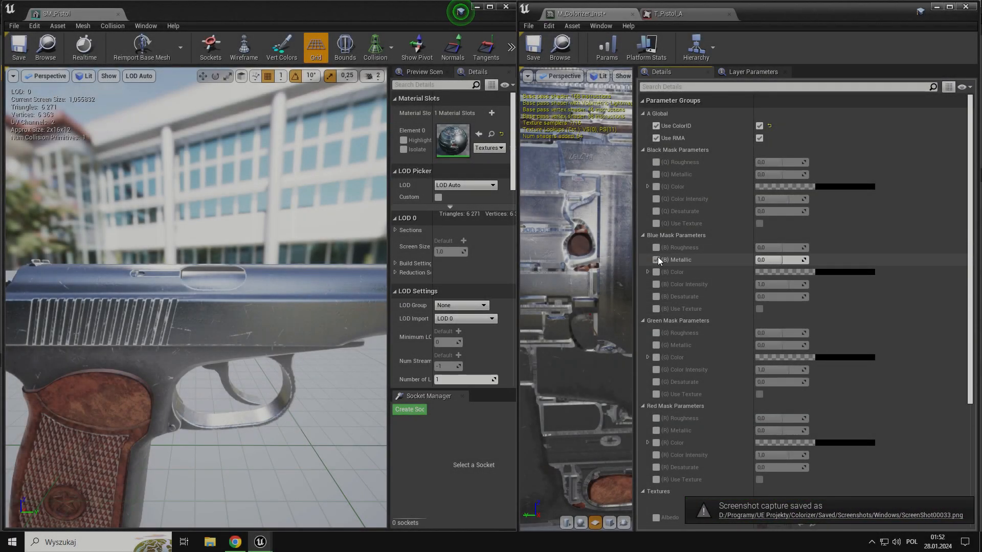
# Override the blue mask's Metallic with about -0.05, and enable and adjust its Roughness
pyautogui.click(656, 260)
pyautogui.moveTo(781, 260)
pyautogui.mouseDown()
pyautogui.moveTo(800, 260)
pyautogui.moveTo(771, 260)
pyautogui.moveTo(782, 260)
pyautogui.mouseUp()
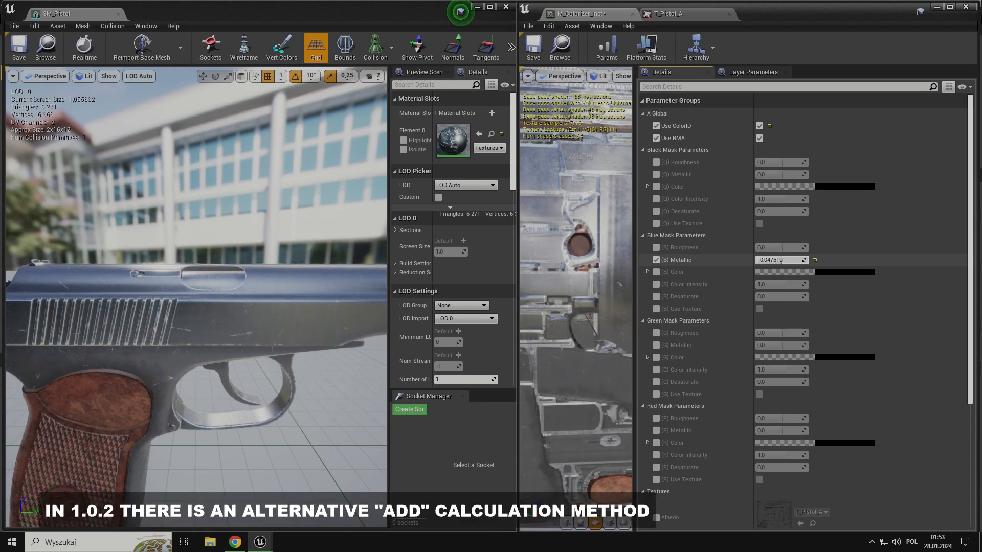
pyautogui.click(656, 247)
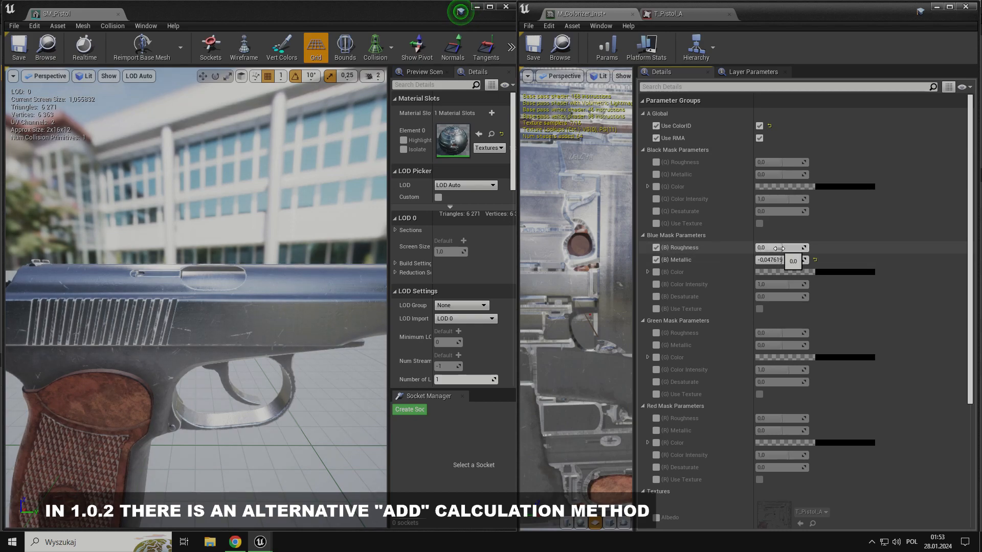
pyautogui.moveTo(781, 248)
pyautogui.mouseDown()
pyautogui.moveTo(801, 248)
pyautogui.moveTo(774, 248)
pyautogui.moveTo(786, 247)
pyautogui.moveTo(772, 260)
pyautogui.moveTo(800, 248)
pyautogui.moveTo(777, 247)
pyautogui.moveTo(787, 247)
pyautogui.mouseUp()
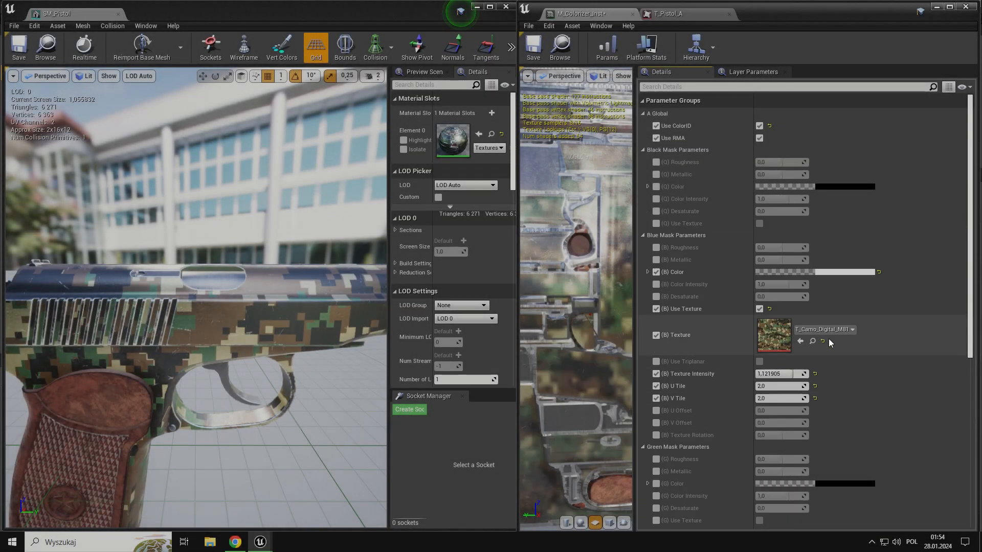
# Try a series of camouflage patterns as the blue mask's texture, starting with T_Camo_Dotted_01_Arid
pyautogui.click(826, 330)
pyautogui.scroll(-4, 719, 450)
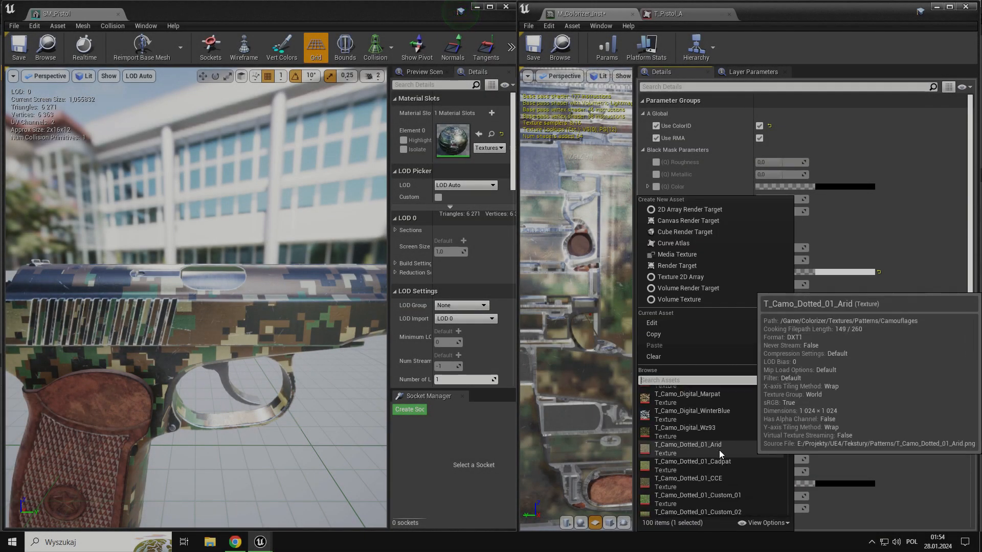
pyautogui.click(718, 450)
pyautogui.click(827, 330)
pyautogui.scroll(-7, 736, 453)
pyautogui.click(734, 456)
pyautogui.click(828, 330)
pyautogui.scroll(-7, 746, 452)
pyautogui.click(744, 454)
pyautogui.click(828, 331)
pyautogui.click(710, 503)
pyautogui.click(827, 330)
pyautogui.scroll(-9, 733, 450)
pyautogui.click(733, 448)
pyautogui.click(827, 330)
pyautogui.scroll(-8, 726, 455)
pyautogui.click(721, 467)
pyautogui.click(827, 330)
pyautogui.scroll(-6, 718, 467)
pyautogui.click(717, 468)
pyautogui.click(827, 330)
pyautogui.scroll(-2, 724, 449)
pyautogui.click(724, 448)
pyautogui.click(827, 330)
pyautogui.scroll(-4, 739, 466)
pyautogui.click(740, 466)
pyautogui.click(828, 330)
pyautogui.scroll(-2, 738, 483)
pyautogui.click(729, 453)
pyautogui.click(818, 329)
pyautogui.click(795, 360)
pyautogui.click(818, 329)
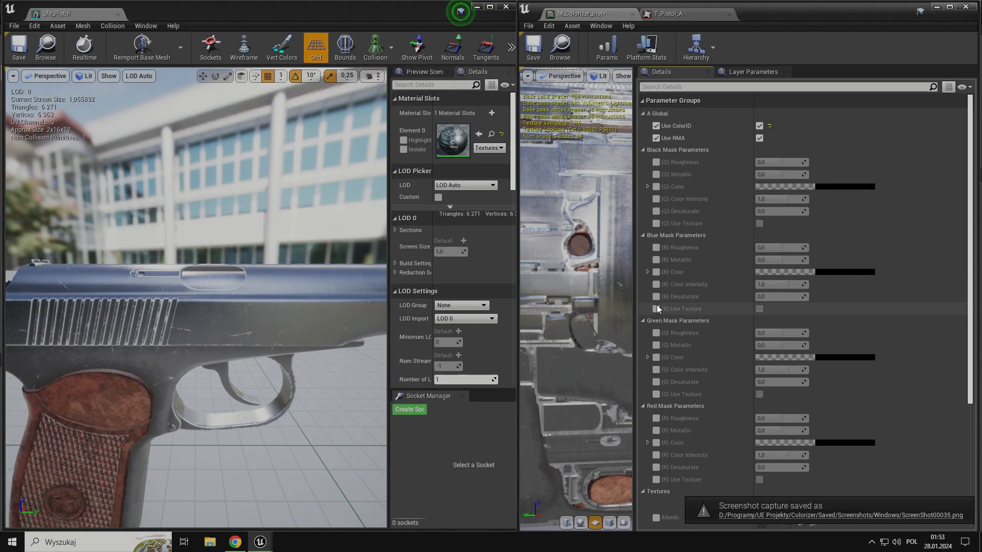
# Override the blue mask's color with white and turn on its Use Texture option
pyautogui.click(832, 272)
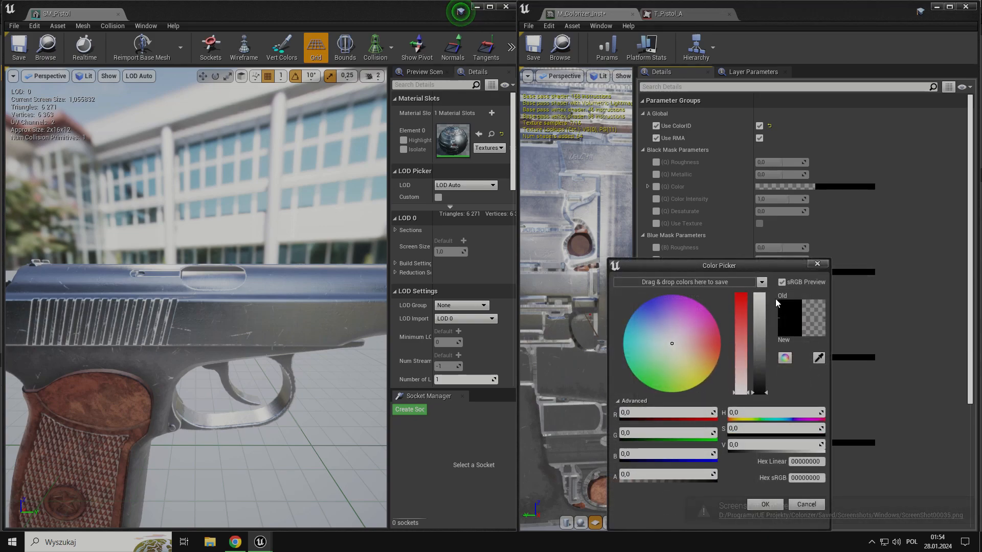
pyautogui.click(759, 295)
pyautogui.click(759, 504)
pyautogui.click(655, 309)
pyautogui.click(758, 309)
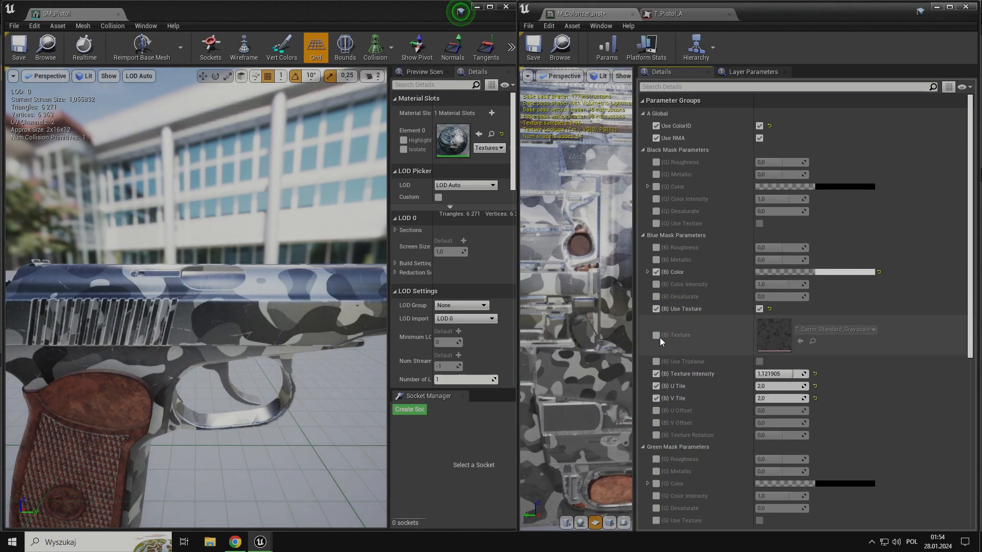
# Switch the blue mask's texture to T_Camo_Digital_Arid and on to the Tiger camouflages M90 and Grayscale
pyautogui.click(824, 330)
pyautogui.scroll(9, 736, 420)
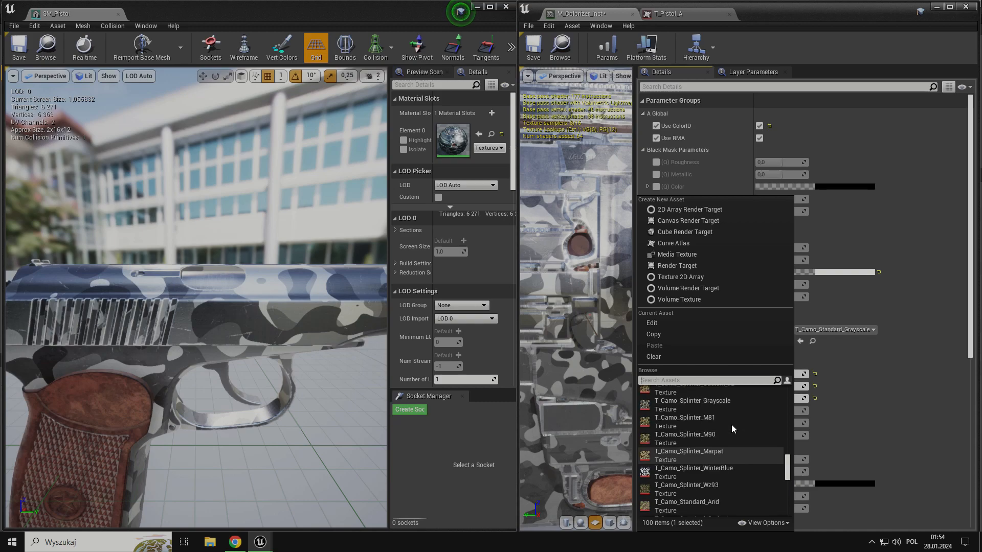
pyautogui.moveTo(788, 459); pyautogui.dragTo(784, 390)
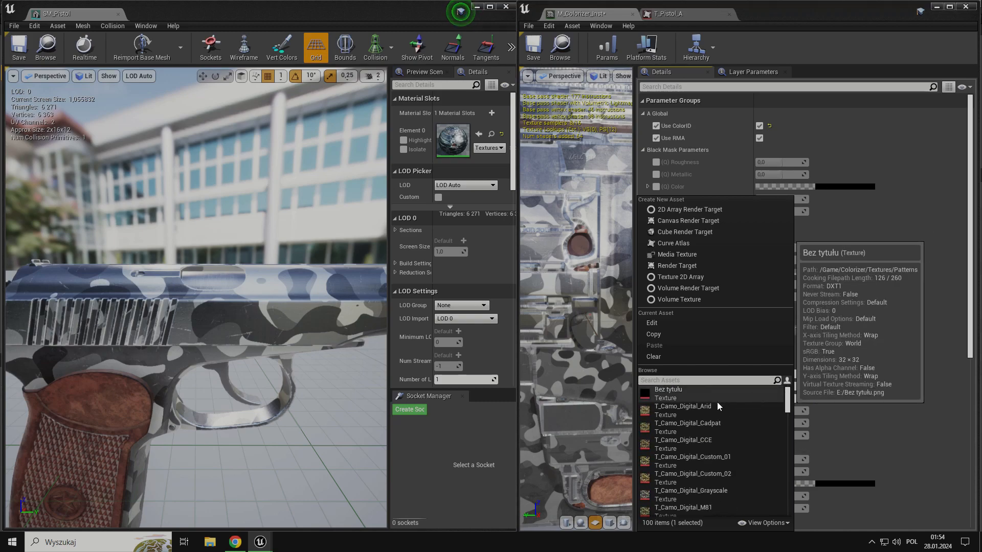
pyautogui.click(705, 410)
pyautogui.click(816, 329)
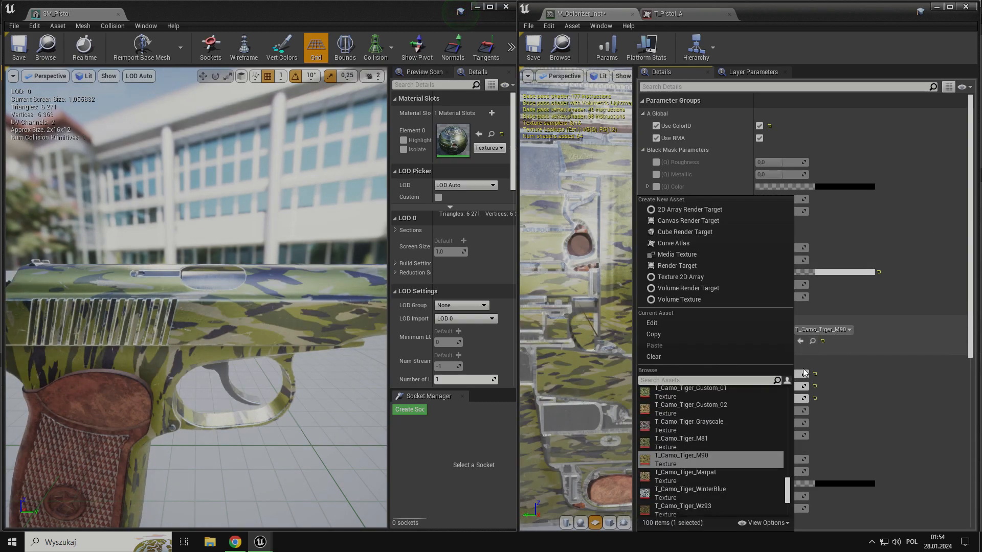
pyautogui.click(709, 455)
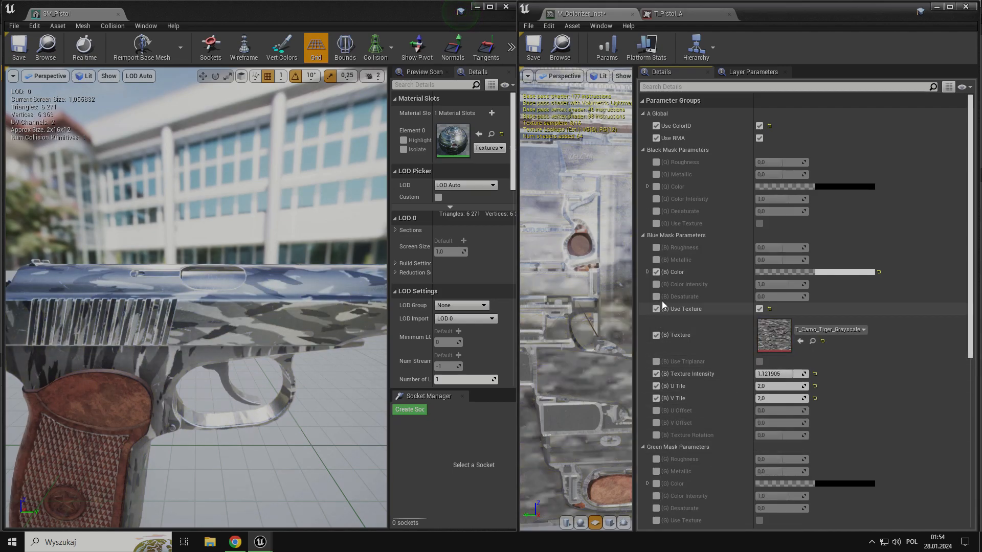
# Tint the blue mask's camouflage with fully saturated red, hex sRGB FF000000, and try other hues
pyautogui.click(823, 273)
pyautogui.moveTo(733, 323); pyautogui.dragTo(735, 289)
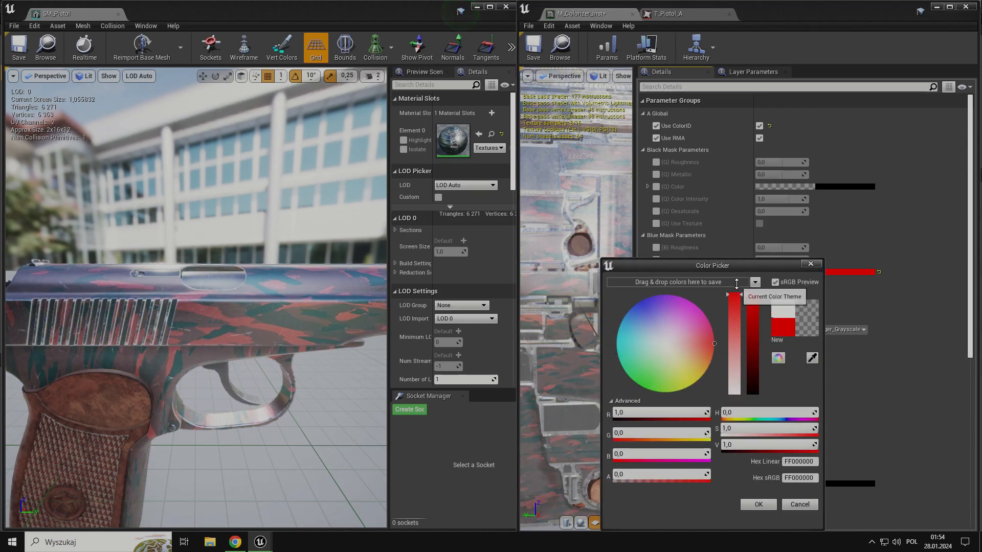
pyautogui.moveTo(682, 374); pyautogui.dragTo(635, 296)
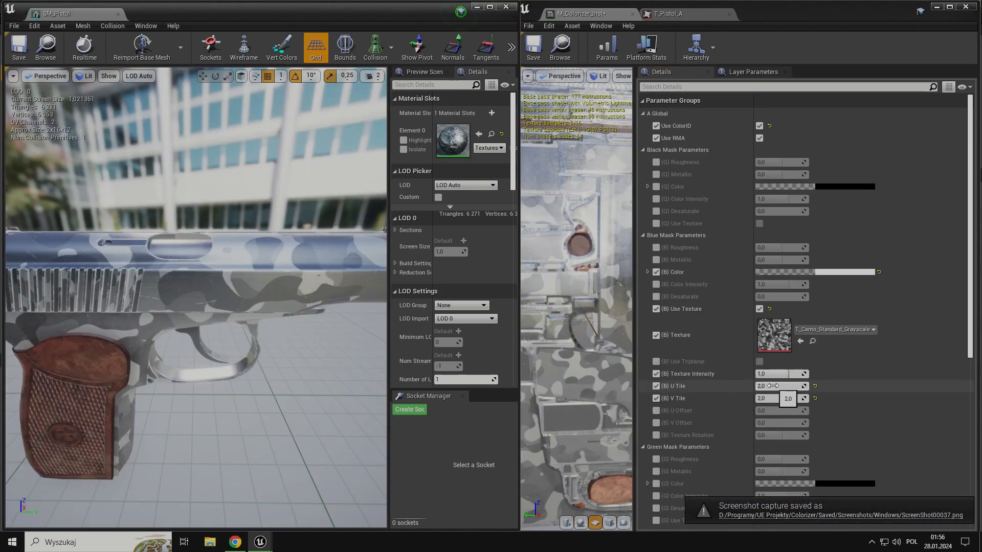
# Set both the U Tile and V Tile of the blue mask's texture to 5
pyautogui.click(770, 387)
pyautogui.write('5')
pyautogui.press('Return')
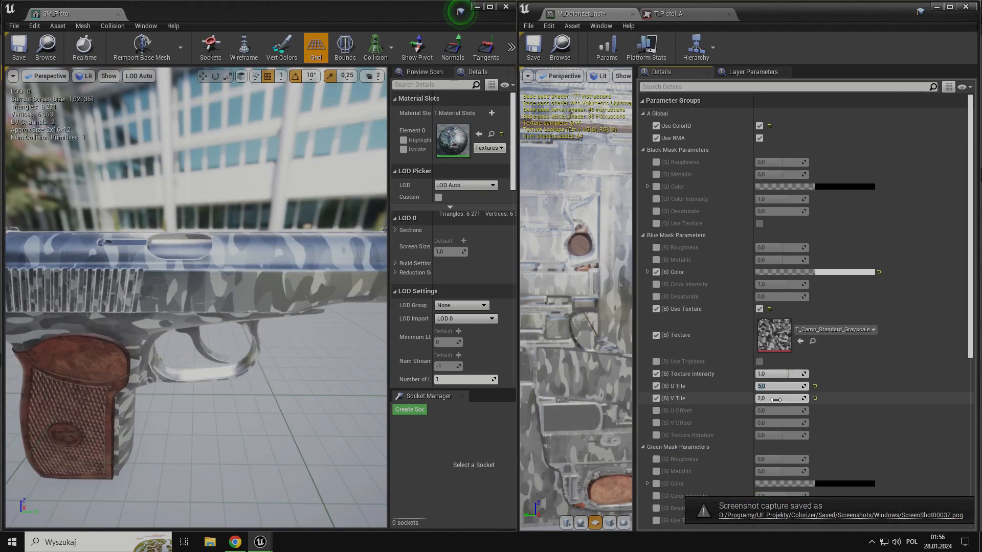
pyautogui.click(776, 399)
pyautogui.write('5')
pyautogui.press('Return')
# Reset the blue mask's U Tile and V Tile, and enable its U Offset, V Offset and Texture Rotation overrides
pyautogui.moveTo(771, 387); pyautogui.dragTo(749, 434)
pyautogui.click(815, 398)
pyautogui.click(814, 386)
pyautogui.click(656, 411)
pyautogui.click(655, 423)
pyautogui.click(656, 435)
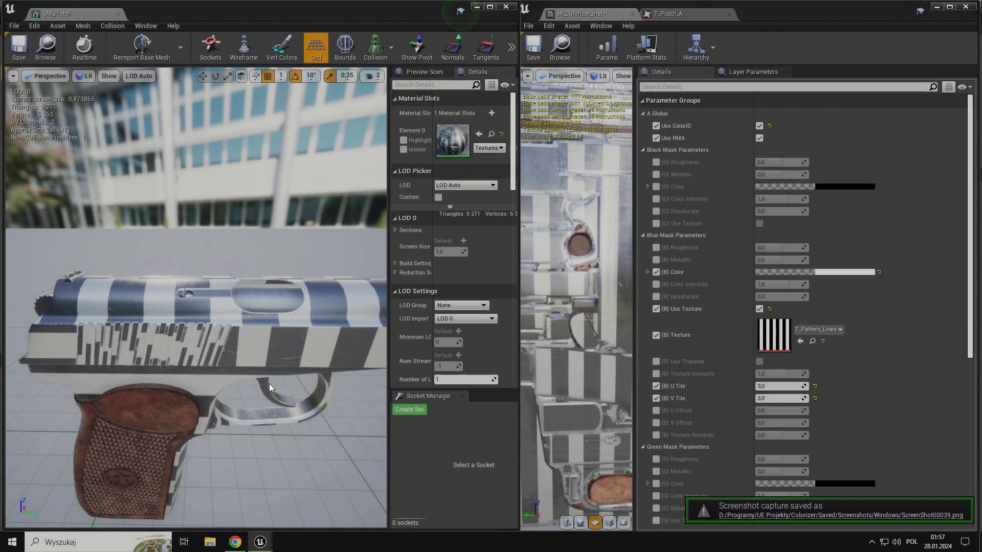
# Turn on triplanar mapping for the blue mask's texture
pyautogui.moveTo(269, 383)
pyautogui.mouseDown(button='right')
pyautogui.moveTo(256, 402)
pyautogui.moveTo(265, 376)
pyautogui.moveTo(281, 386)
pyautogui.moveTo(269, 383)
pyautogui.mouseUp(button='right')
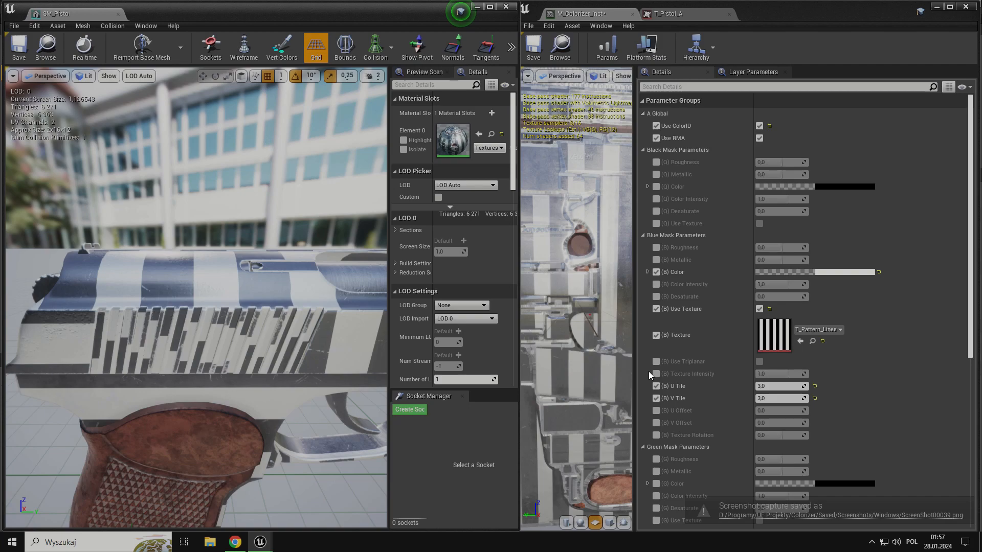
pyautogui.scroll(-4, 703, 364)
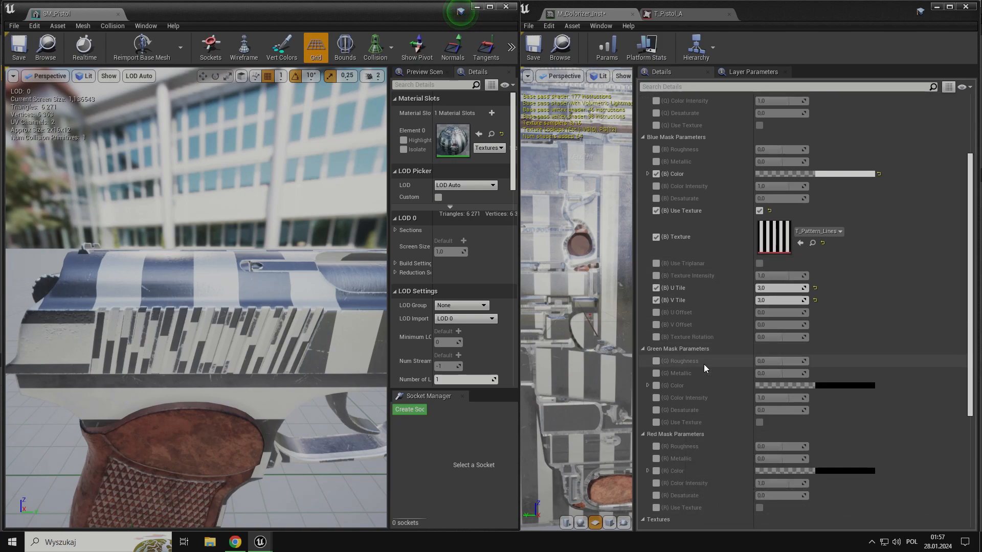
pyautogui.click(656, 263)
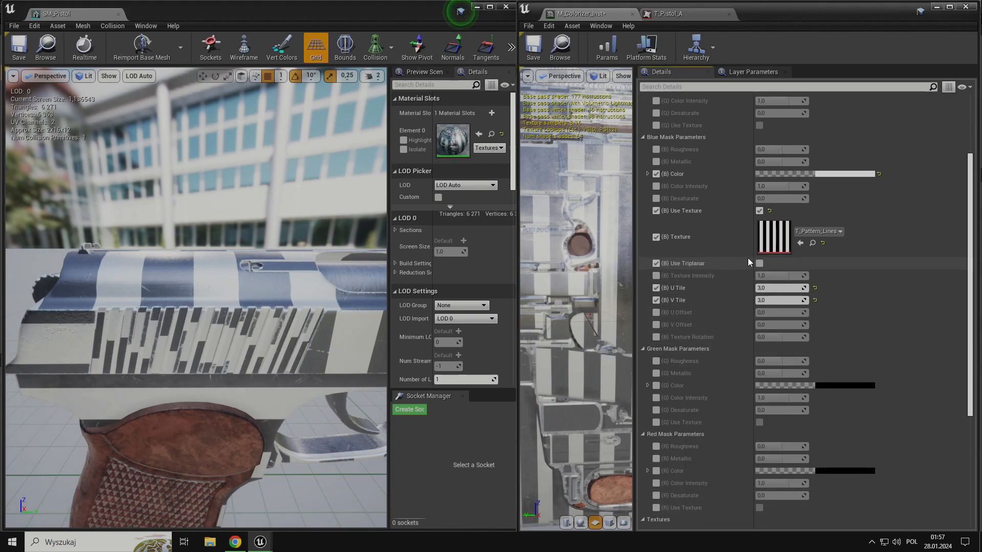
pyautogui.click(760, 264)
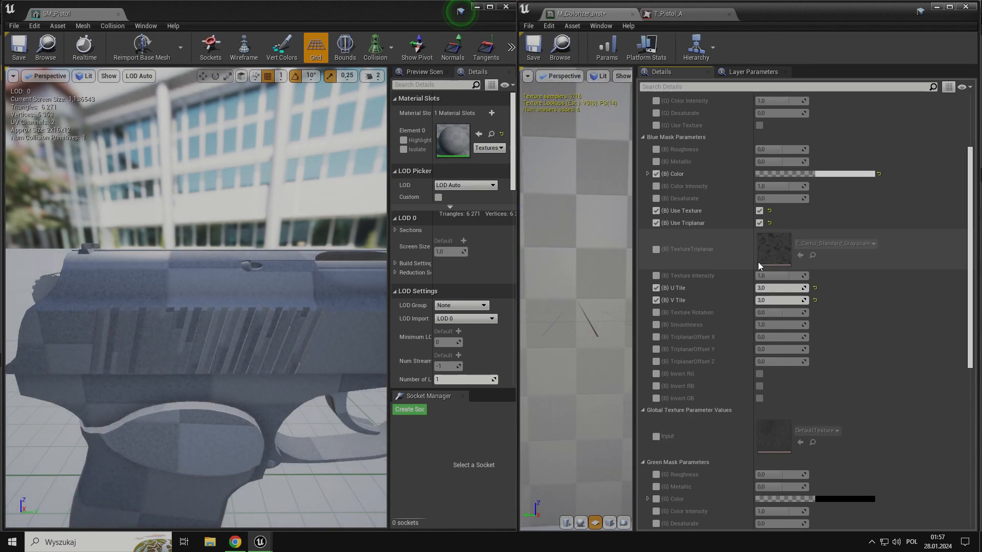
pyautogui.click(656, 435)
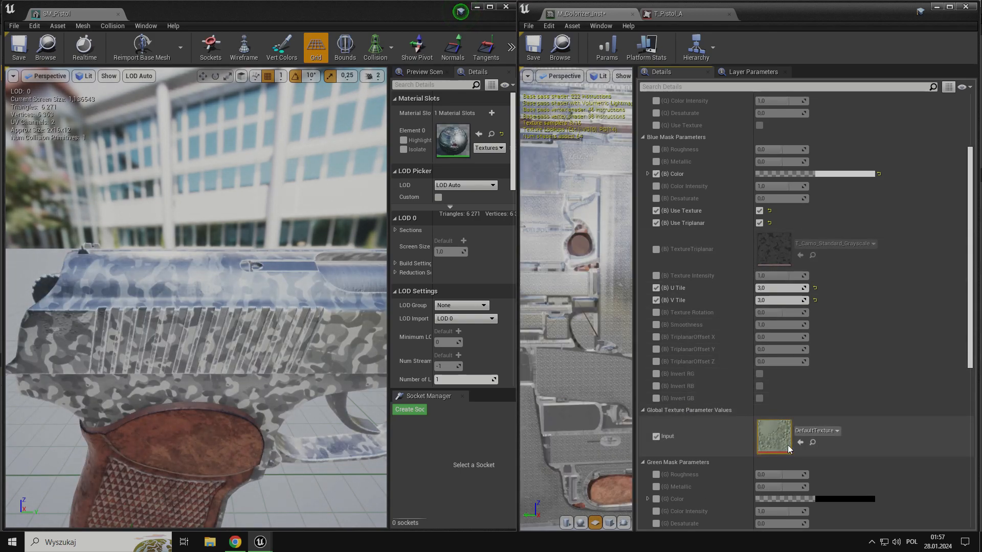
pyautogui.click(656, 436)
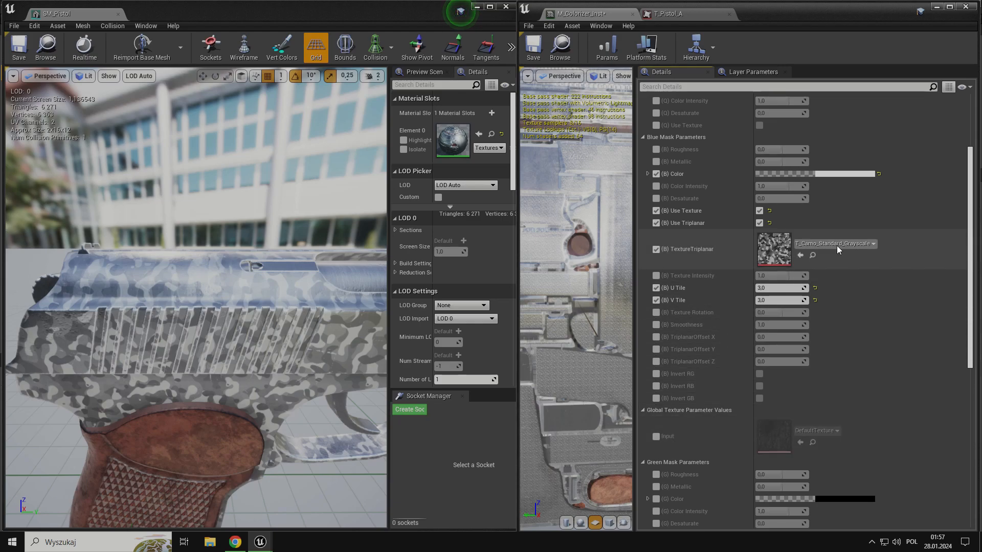
# Set the blue mask's TextureTriplanar to T_Pattern_Lines, found by searching for "line"
pyautogui.click(841, 246)
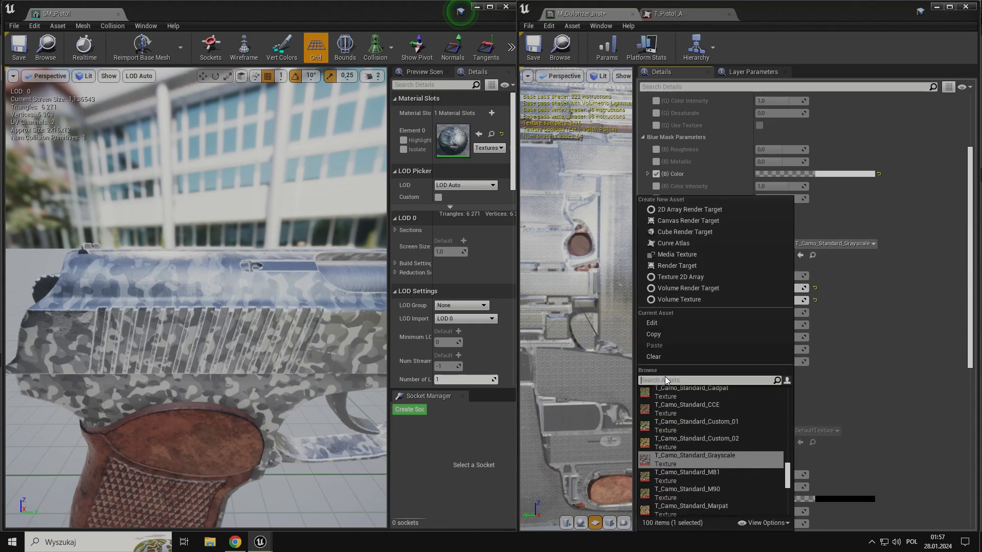
pyautogui.write('line')
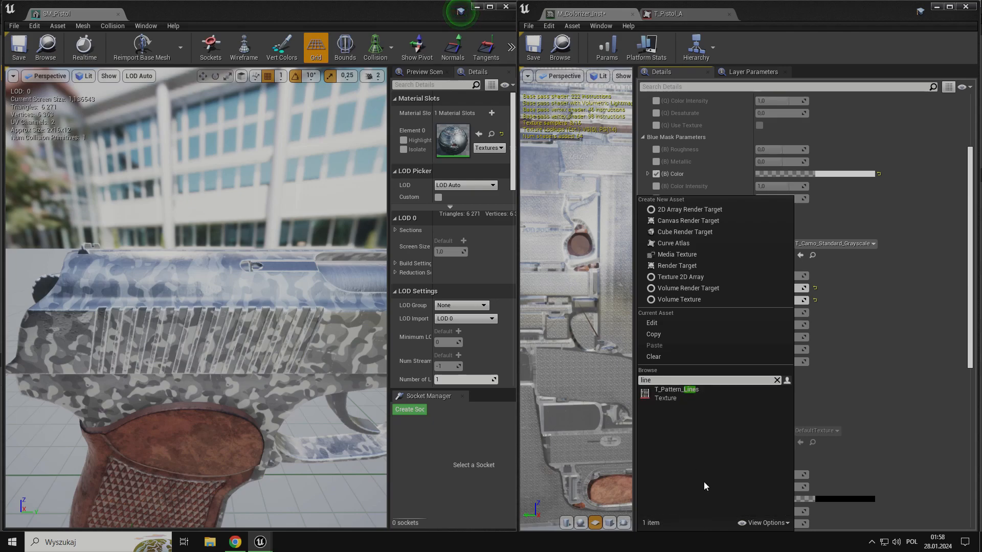
pyautogui.click(692, 396)
pyautogui.press('d')
pyautogui.moveTo(287, 357)
pyautogui.mouseDown(button='right')
pyautogui.moveTo(266, 352)
pyautogui.moveTo(276, 352)
pyautogui.mouseUp(button='right')
pyautogui.press('a')
pyautogui.moveTo(205, 312); pyautogui.dragTo(212, 312, button='right')
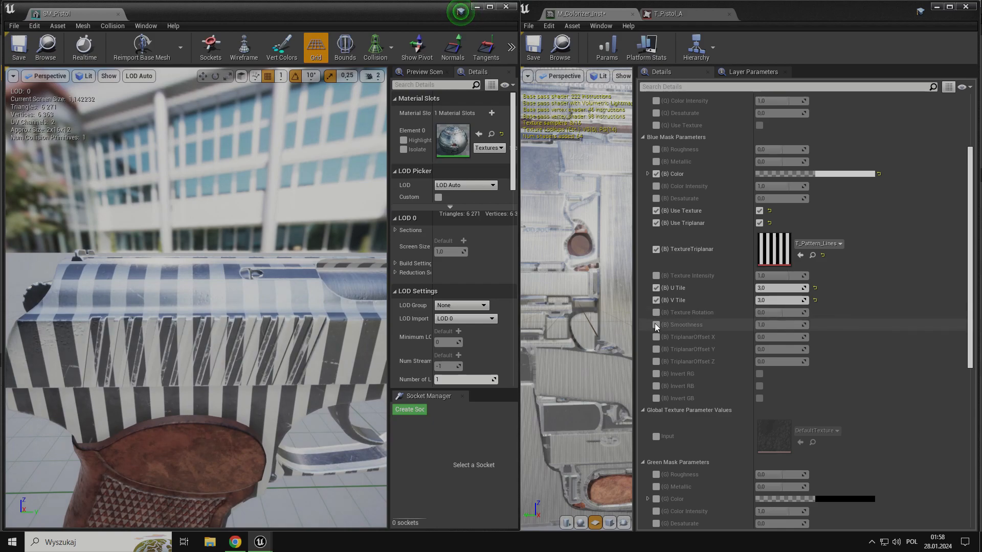
# Try out the blue mask's Texture Rotation and its TriplanarOffset X, Y and Z overrides
pyautogui.click(656, 313)
pyautogui.moveTo(781, 312); pyautogui.dragTo(764, 350)
pyautogui.click(656, 313)
pyautogui.click(655, 337)
pyautogui.click(656, 337)
pyautogui.click(656, 349)
pyautogui.click(656, 349)
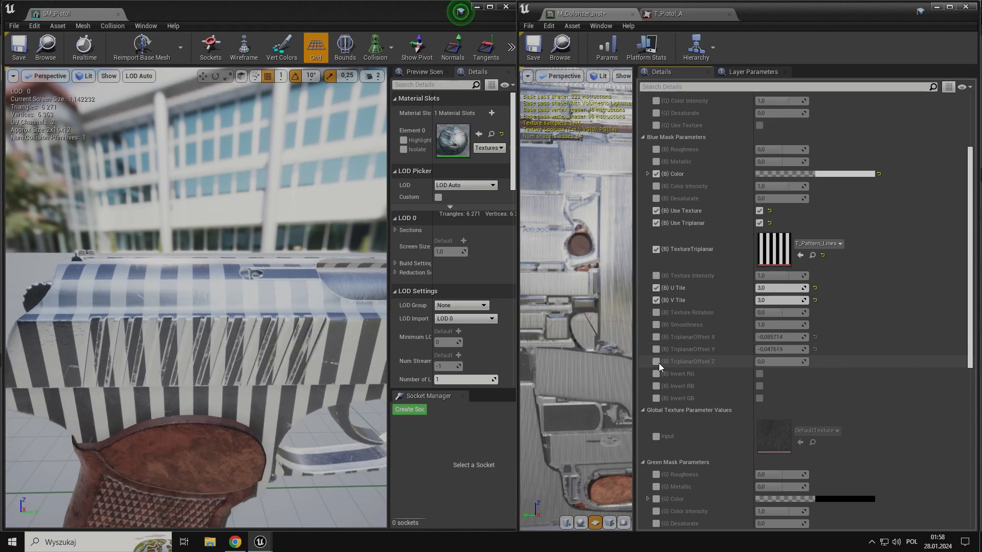
pyautogui.click(656, 361)
# Override the blue mask's triplanar Smoothness and raise it to about 10.44
pyautogui.moveTo(204, 307); pyautogui.dragTo(327, 312, button='right')
pyautogui.click(655, 324)
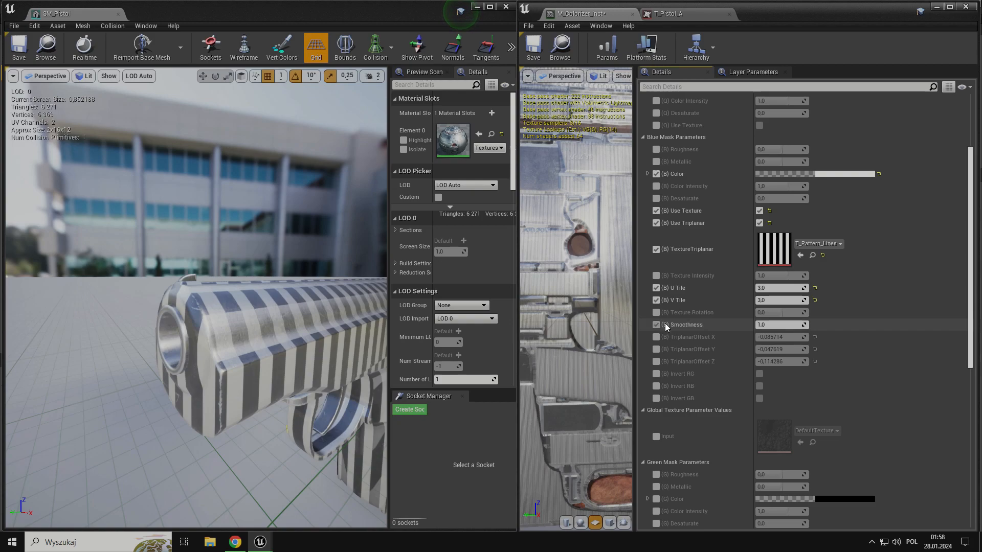
pyautogui.moveTo(774, 324)
pyautogui.mouseDown()
pyautogui.moveTo(800, 325)
pyautogui.moveTo(748, 325)
pyautogui.moveTo(758, 325)
pyautogui.mouseUp()
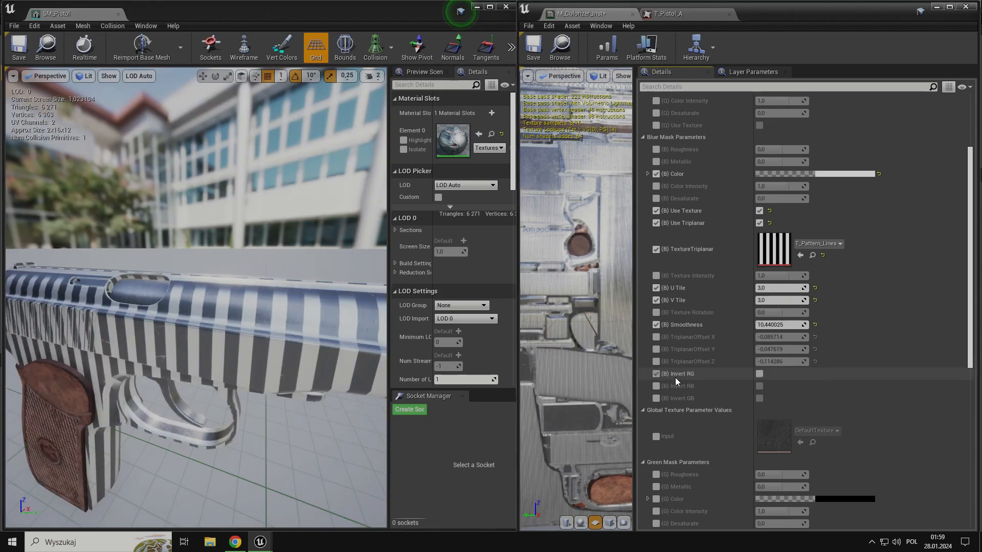
# Turn on Invert RG, Invert RB and Invert GB for the blue mask's triplanar texture
pyautogui.click(759, 374)
pyautogui.keyDown('alt'); pyautogui.moveTo(245, 342); pyautogui.dragTo(204, 340); pyautogui.keyUp('alt')
pyautogui.click(656, 386)
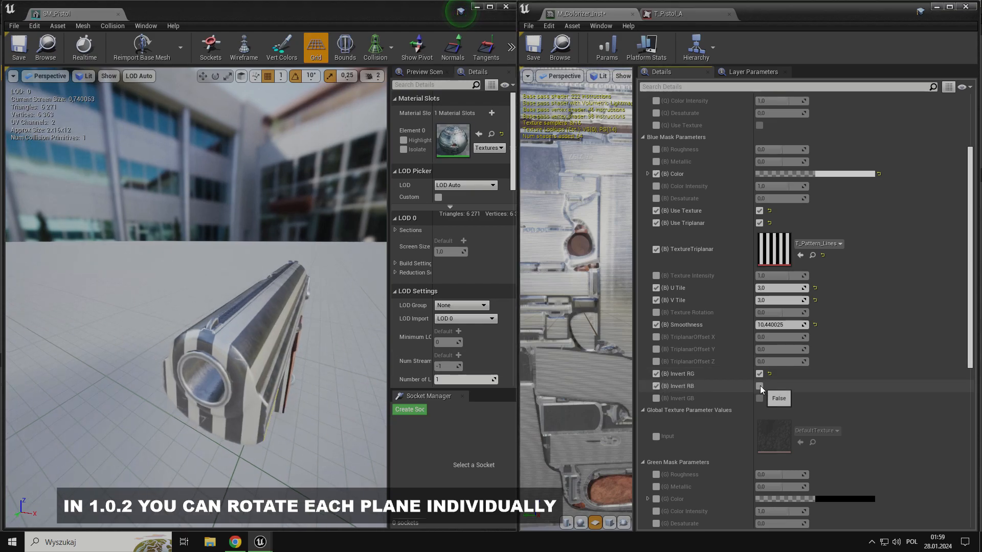
pyautogui.click(760, 386)
pyautogui.keyDown('alt'); pyautogui.moveTo(287, 327); pyautogui.dragTo(138, 337); pyautogui.keyUp('alt')
pyautogui.click(656, 398)
pyautogui.click(759, 398)
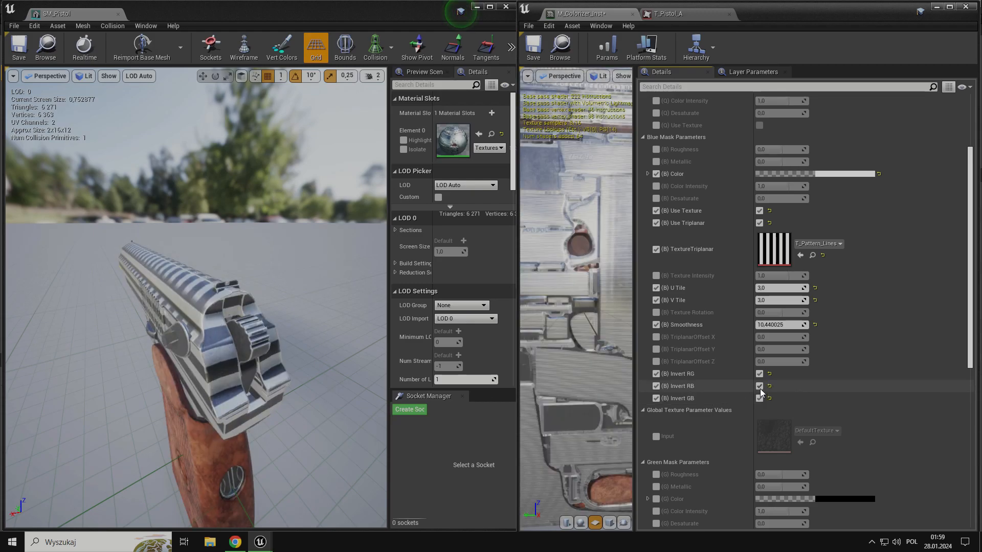
# Toggle Invert RG to compare the stripe direction, leaving it off for the blue mask
pyautogui.click(759, 373)
pyautogui.click(760, 375)
pyautogui.click(760, 375)
pyautogui.keyDown('alt'); pyautogui.moveTo(204, 327); pyautogui.dragTo(366, 335); pyautogui.keyUp('alt')
# Change the blue mask's TextureTriplanar to T_Camo_Tiger_Cadpat and inspect the pistol from several sides
pyautogui.scroll(-2, 365, 335)
pyautogui.click(818, 244)
pyautogui.scroll(5, 720, 446)
pyautogui.click(711, 436)
pyautogui.moveTo(317, 337); pyautogui.dragTo(383, 331, button='right')
pyautogui.keyDown('alt'); pyautogui.moveTo(230, 328); pyautogui.dragTo(129, 322); pyautogui.keyUp('alt')
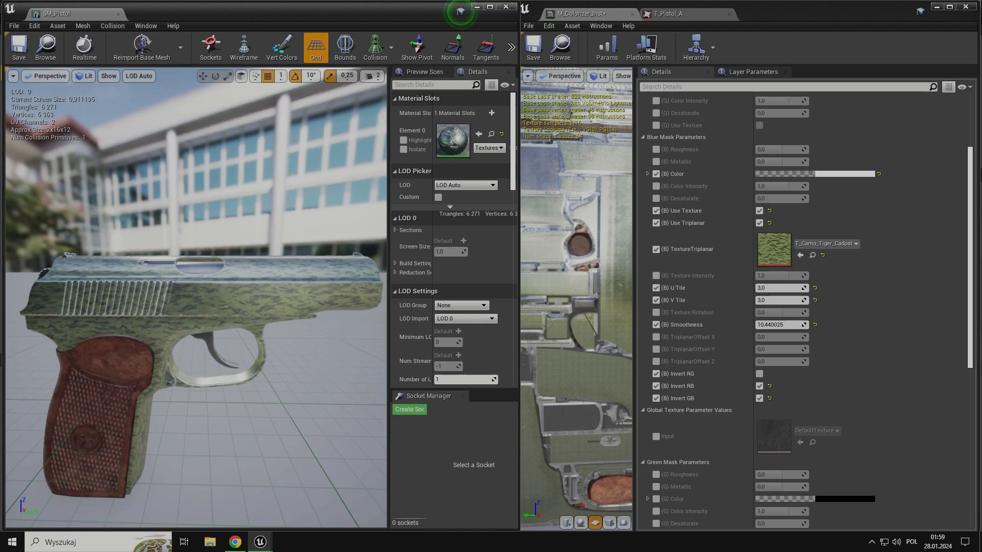
pyautogui.keyDown('alt'); pyautogui.moveTo(196, 307); pyautogui.dragTo(194, 306); pyautogui.keyUp('alt')
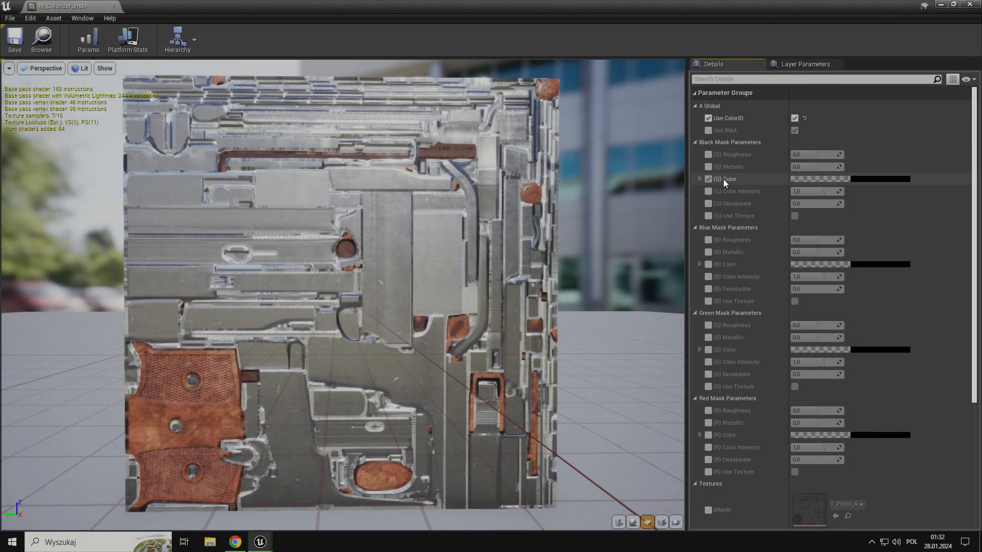
# Set the black mask's color to red, hex sRGB CA000000
pyautogui.click(859, 180)
pyautogui.click(770, 256)
pyautogui.moveTo(788, 253); pyautogui.dragTo(775, 215)
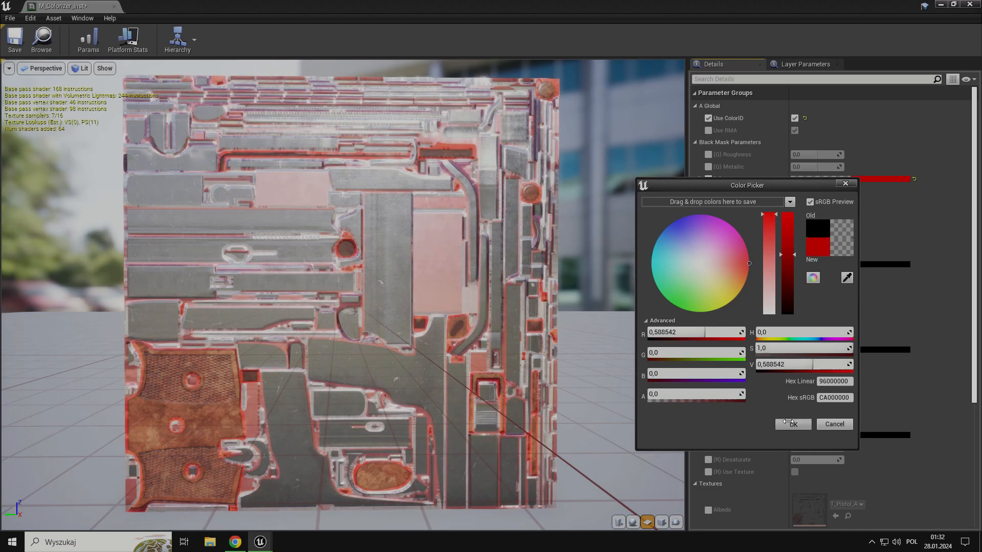
pyautogui.click(791, 424)
# Set the blue mask's color to green, hex sRGB 00A74B00
pyautogui.click(847, 262)
pyautogui.click(676, 366)
pyautogui.moveTo(779, 336); pyautogui.dragTo(785, 340)
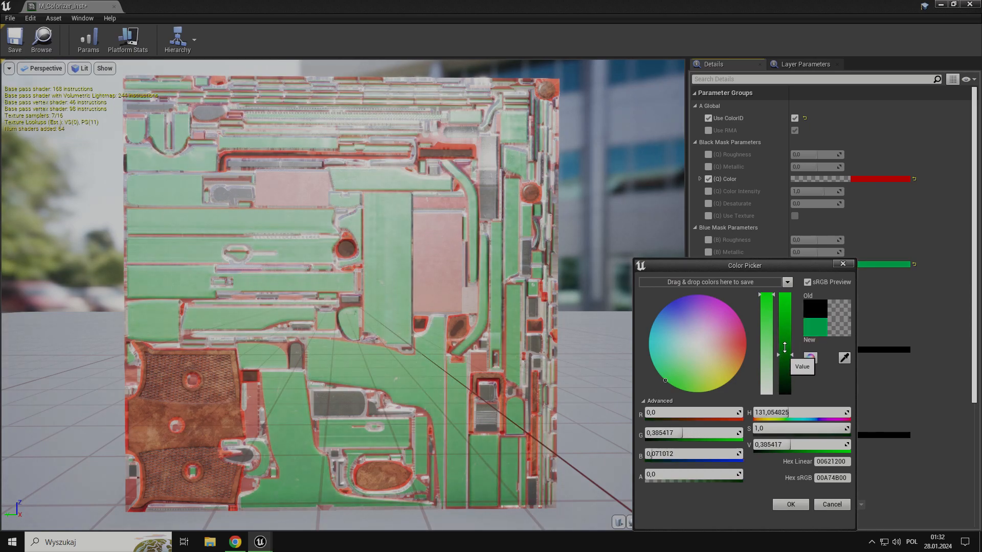
pyautogui.click(787, 503)
pyautogui.scroll(-3, 731, 403)
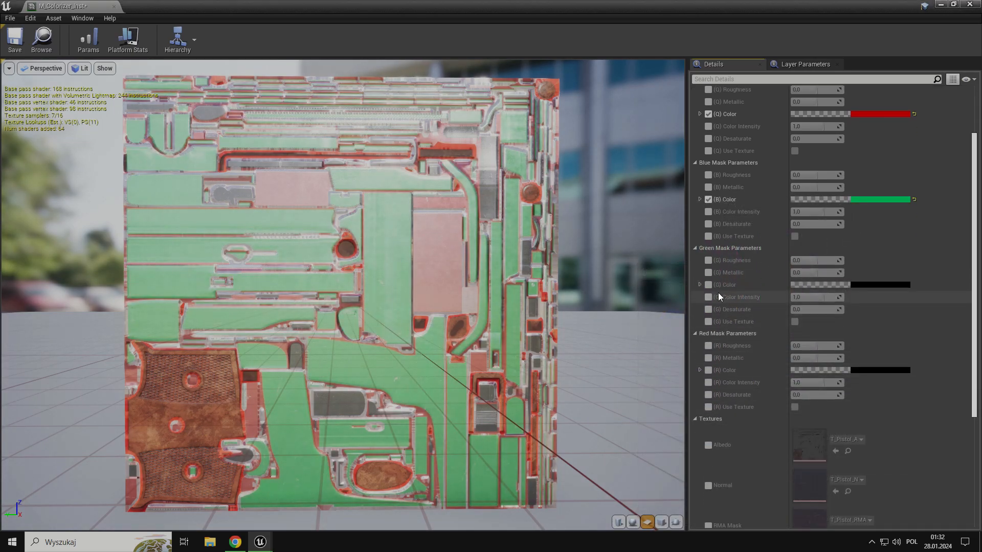
# Set the green mask's color to purple, hex sRGB 7743F300
pyautogui.click(837, 284)
pyautogui.click(681, 300)
pyautogui.moveTo(785, 323); pyautogui.dragTo(782, 301)
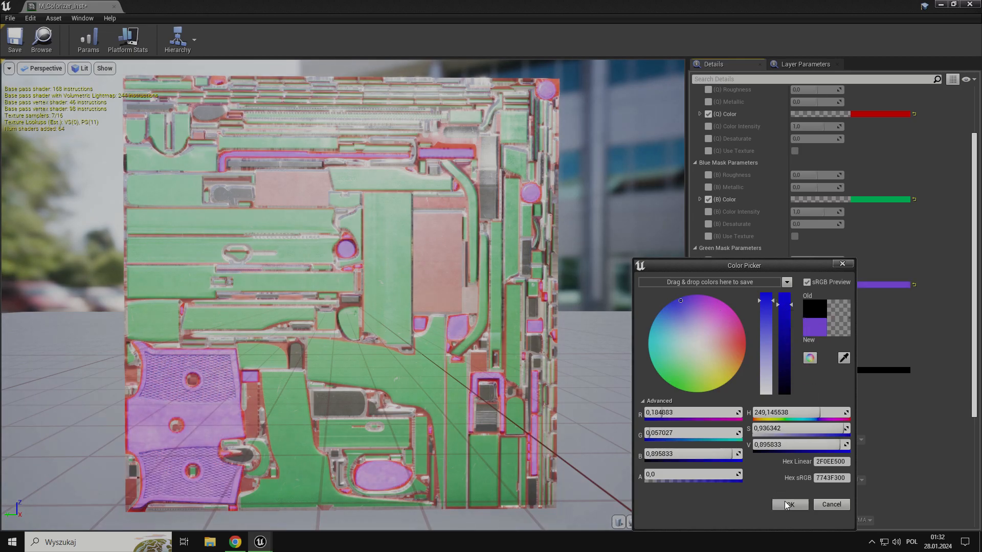
pyautogui.click(787, 505)
# Set the red mask's color to a bright cyan with hue 180 and saturation about 0.96
pyautogui.scroll(-3, 759, 333)
pyautogui.click(866, 289)
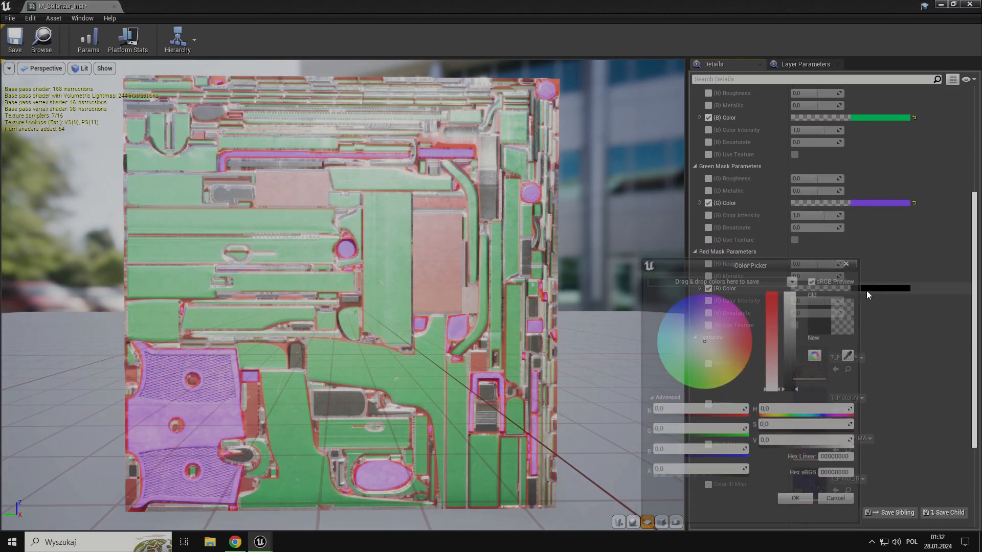
pyautogui.moveTo(715, 328); pyautogui.dragTo(659, 343)
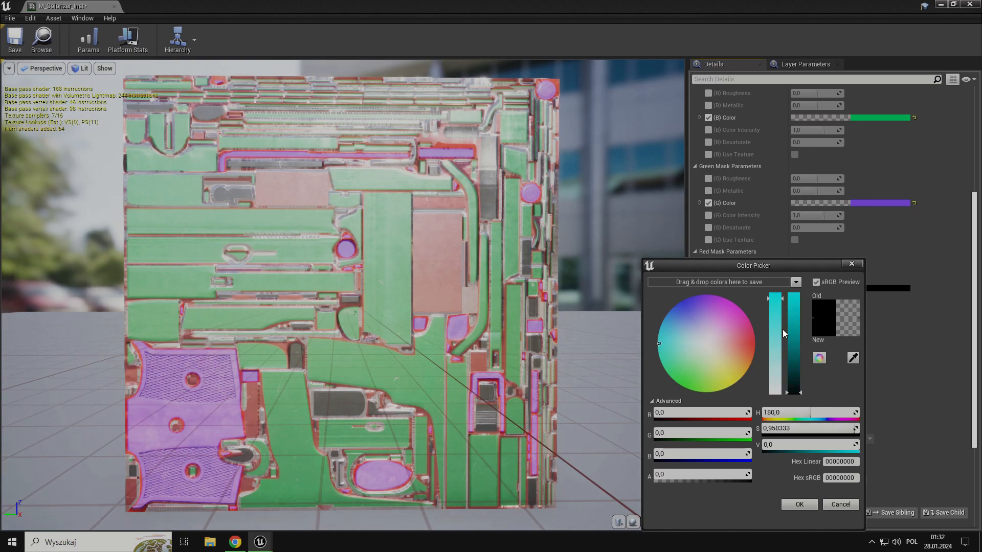
pyautogui.click(790, 328)
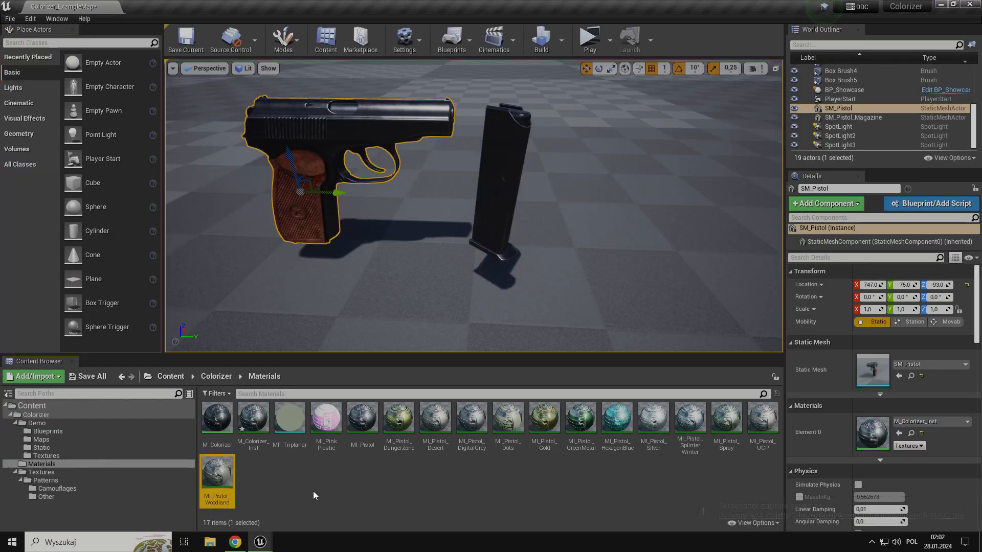
# Open the MI_Pistol_Woodland material instance, inspect its camouflage preview up close, and return to the level editor
pyautogui.doubleClick(218, 481)
pyautogui.scroll(10, 359, 323)
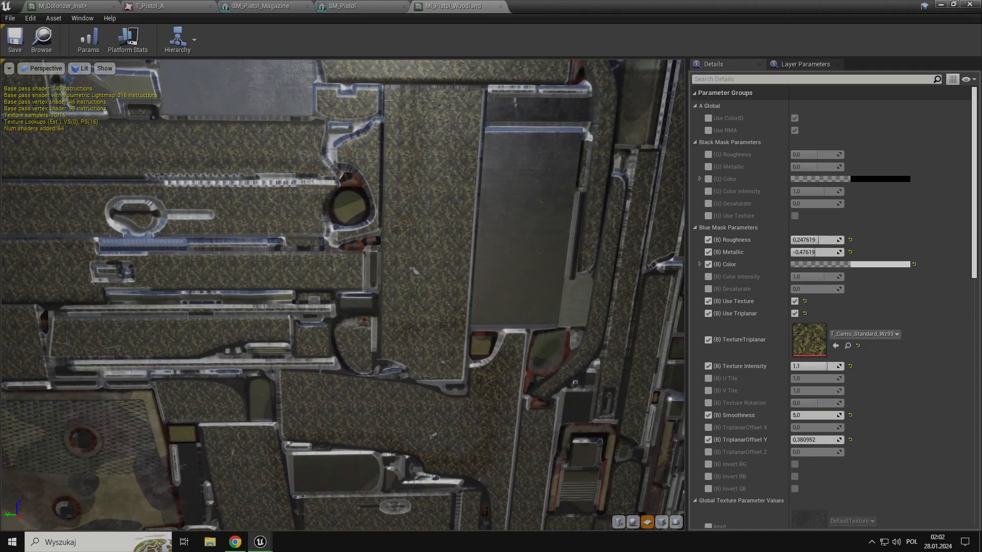
pyautogui.moveTo(361, 319); pyautogui.dragTo(361, 300)
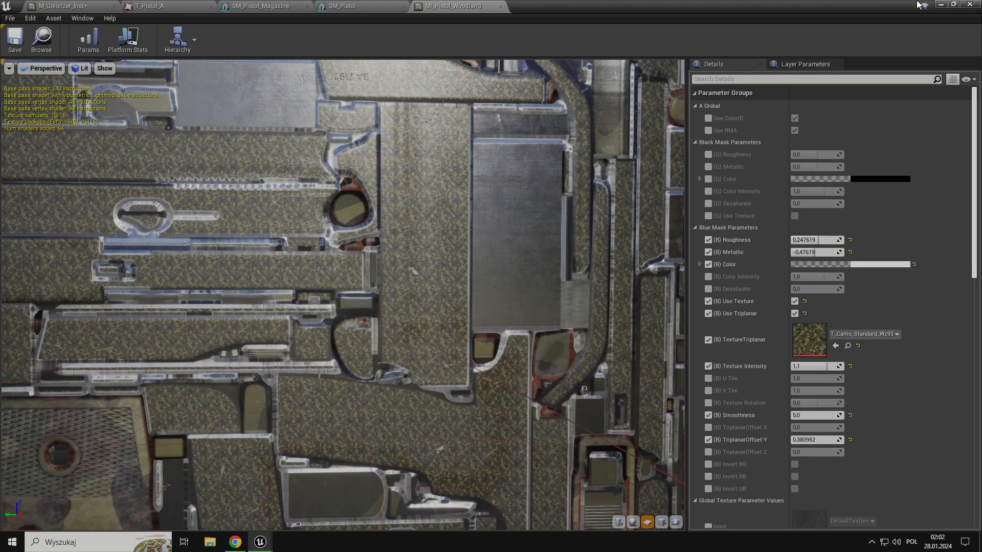
pyautogui.click(941, 4)
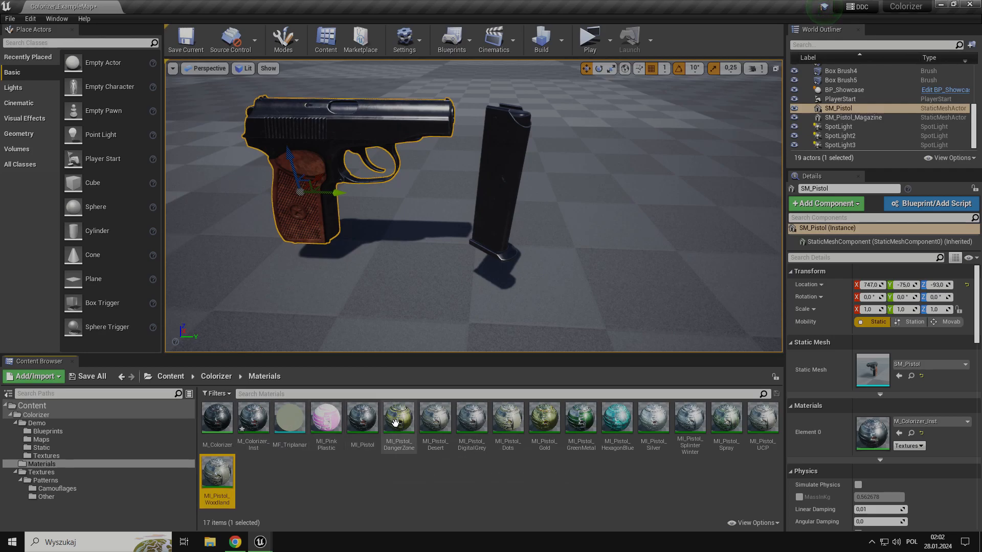
# Open the MI_Pistol_Desert material instance, inspect its preview up close, and return to the level editor
pyautogui.doubleClick(436, 418)
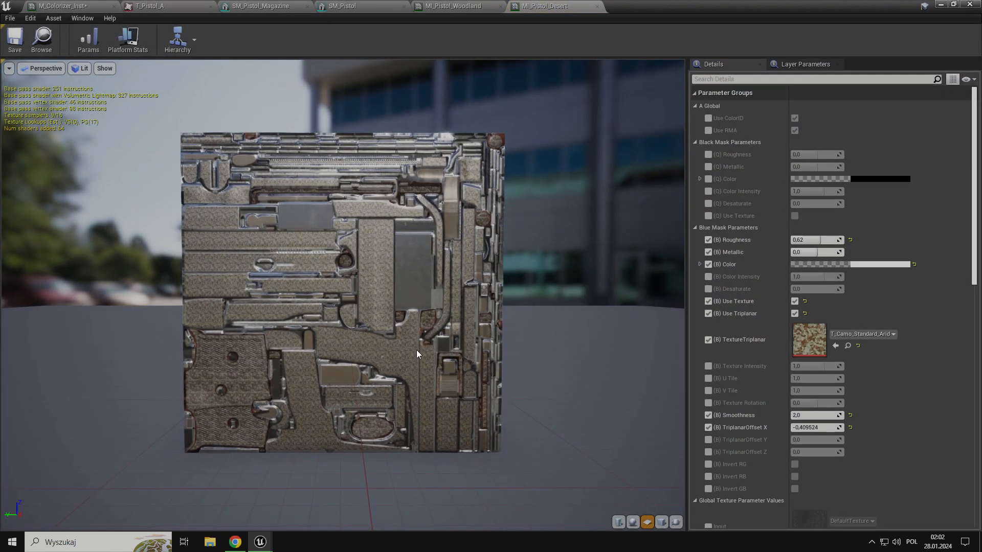
pyautogui.scroll(10, 410, 352)
pyautogui.moveTo(418, 351); pyautogui.dragTo(655, 180)
pyautogui.click(940, 5)
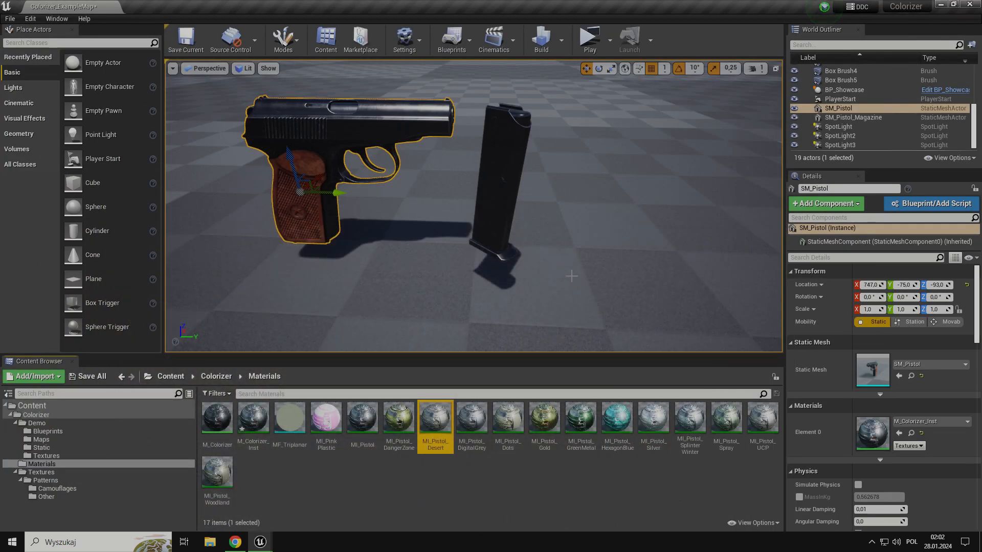
# Assign the MI_Pistol_Woodland material to Element 0 of the SM_Pistol actor
pyautogui.click(935, 417)
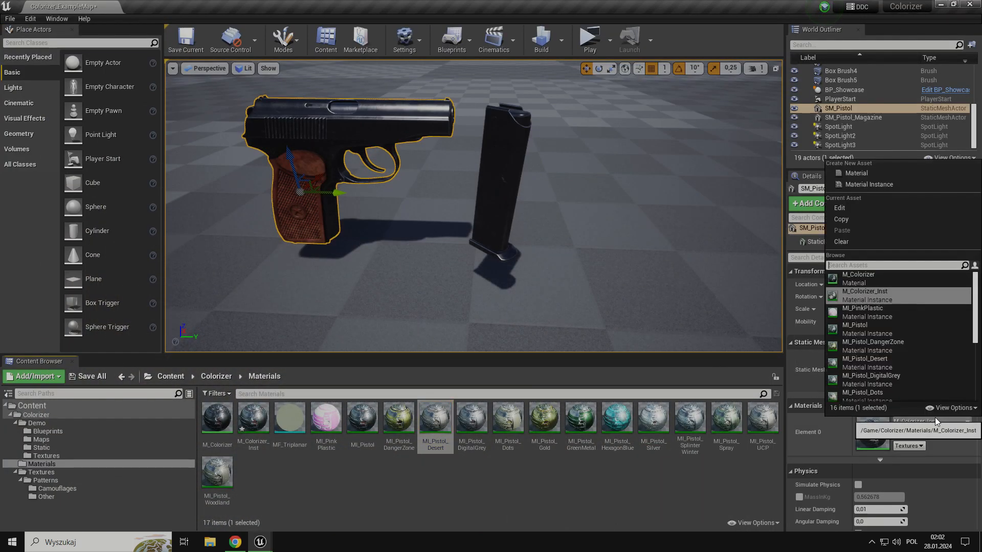
pyautogui.scroll(-5, 918, 386)
pyautogui.scroll(-1, 915, 385)
pyautogui.click(895, 385)
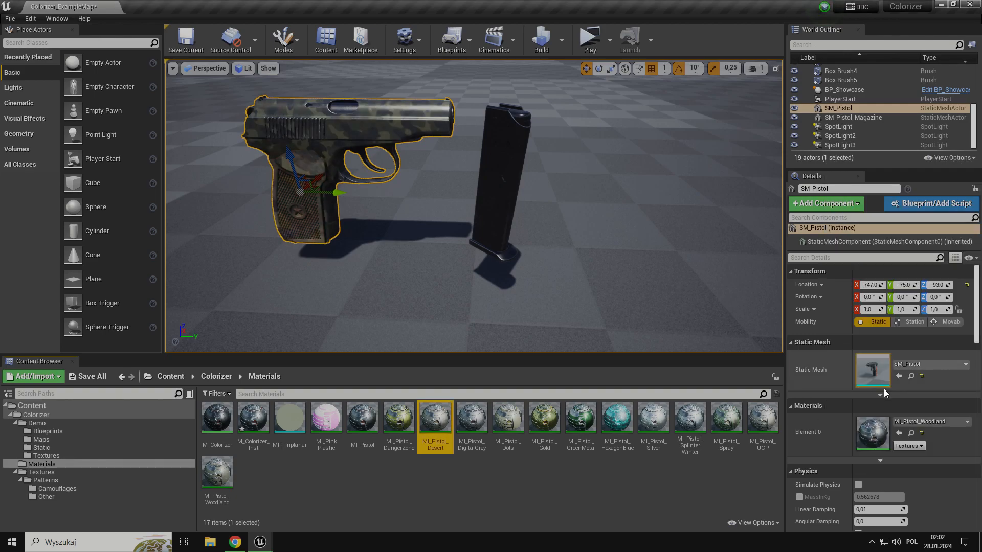
# Assign the MI_Pistol_Desert material to Element 0 of the SM_Pistol_Magazine actor
pyautogui.click(507, 203)
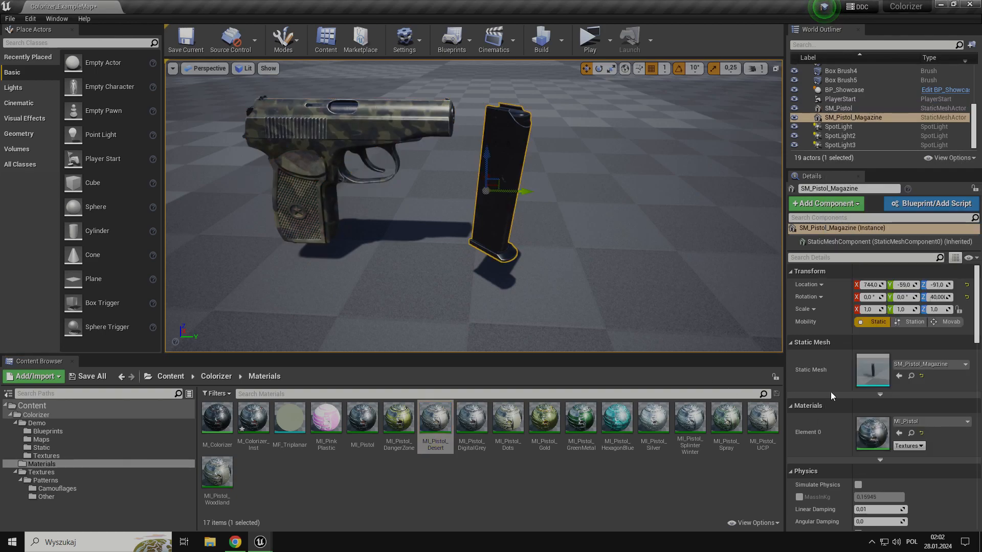
pyautogui.click(933, 424)
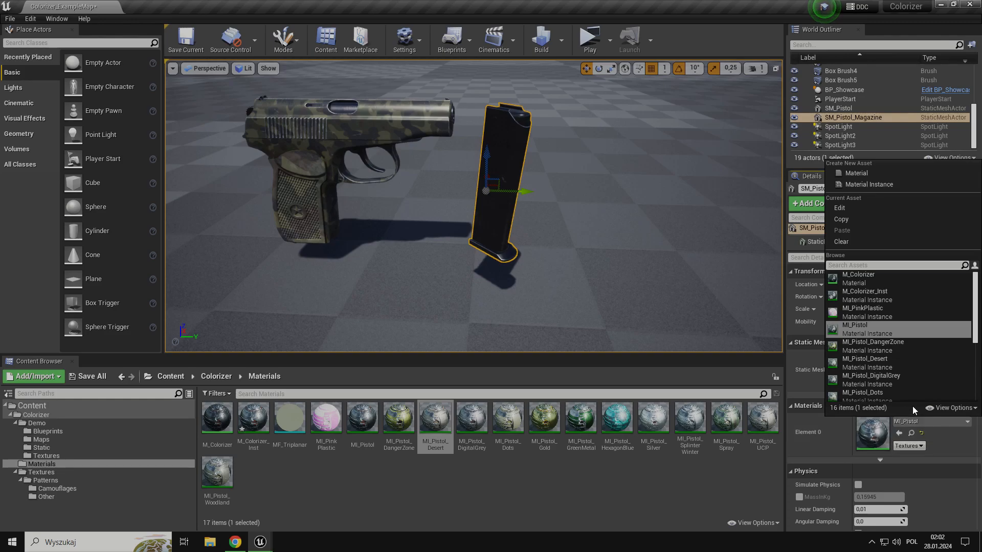
pyautogui.click(900, 361)
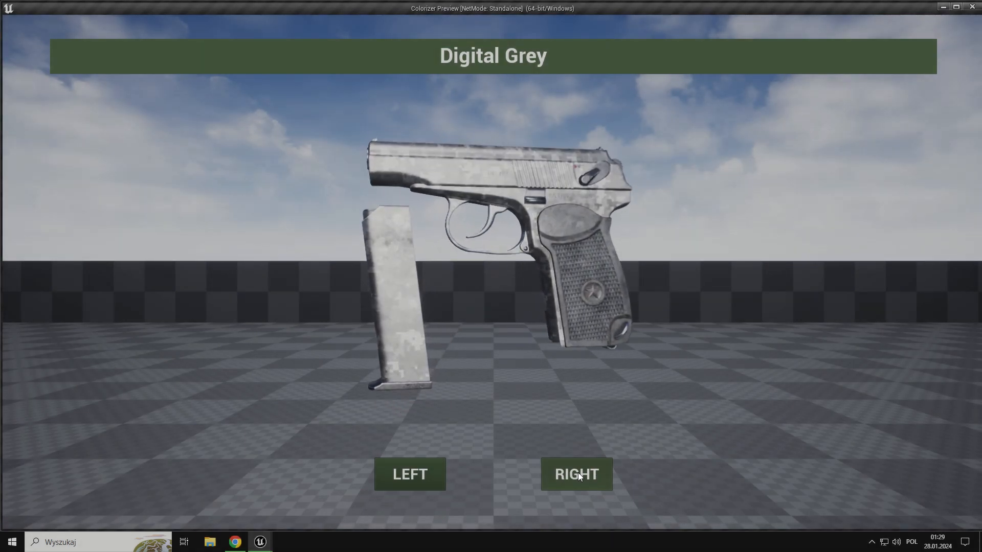
# Cycle forward through the pistol skins in the showcase preview, from Digital Grey on to Default
pyautogui.click(577, 472)
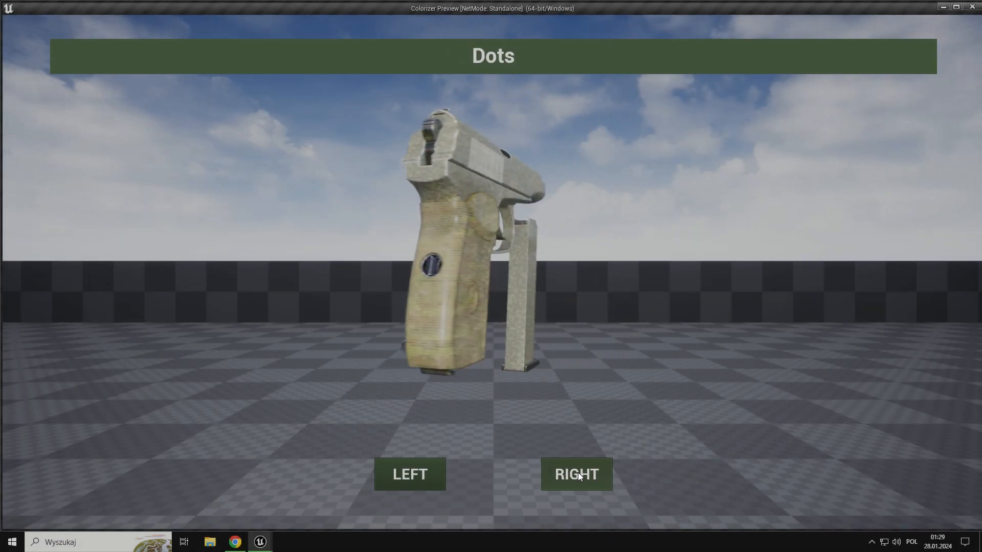
pyautogui.click(578, 472)
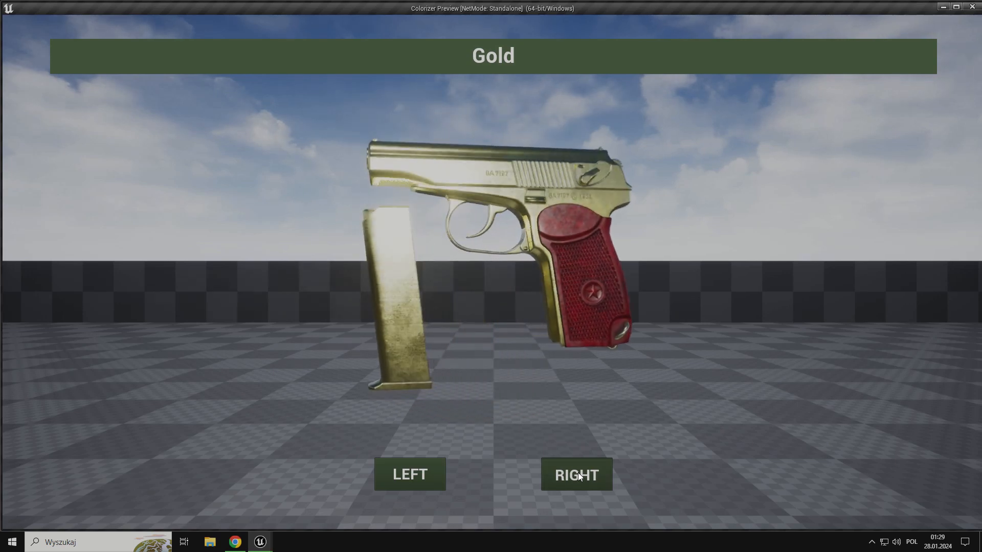
pyautogui.click(577, 475)
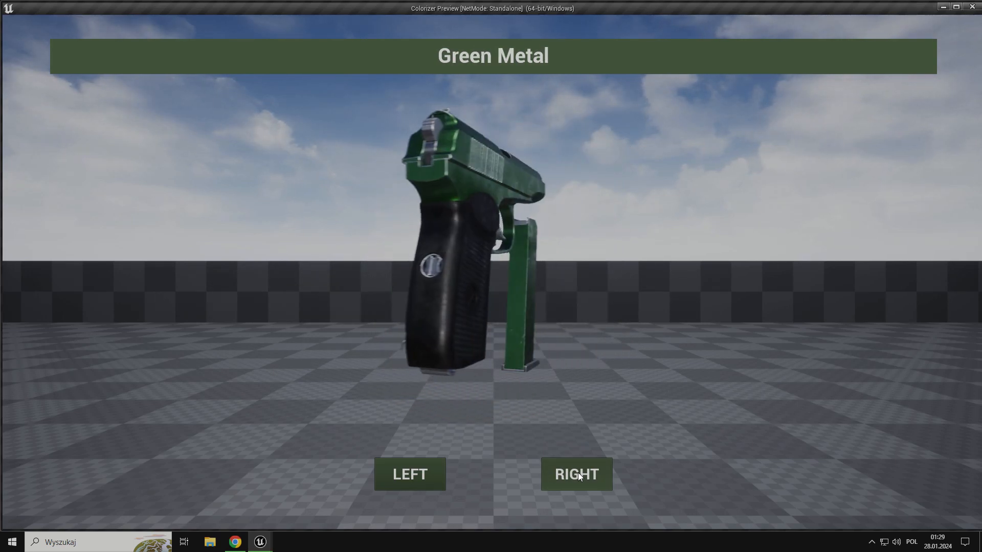
pyautogui.click(578, 475)
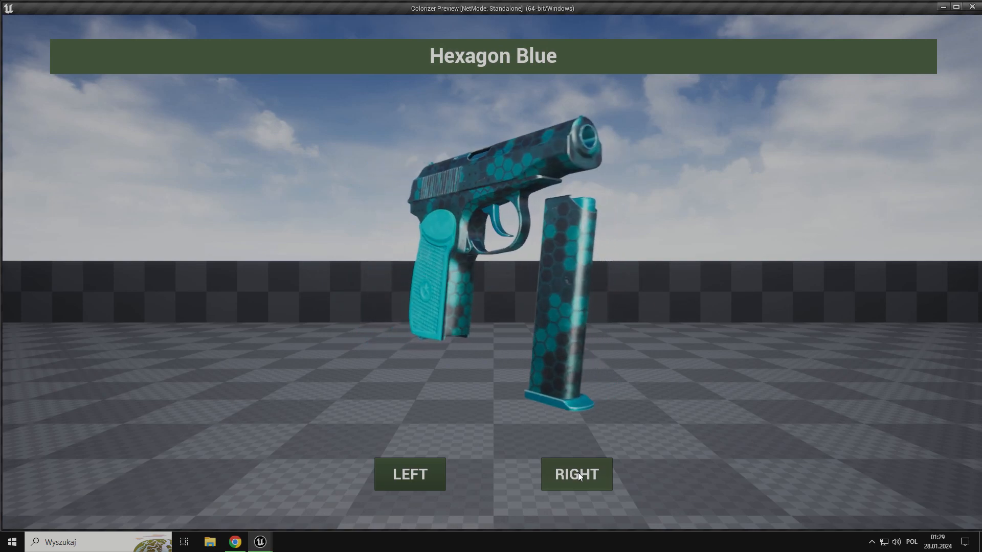
pyautogui.click(578, 475)
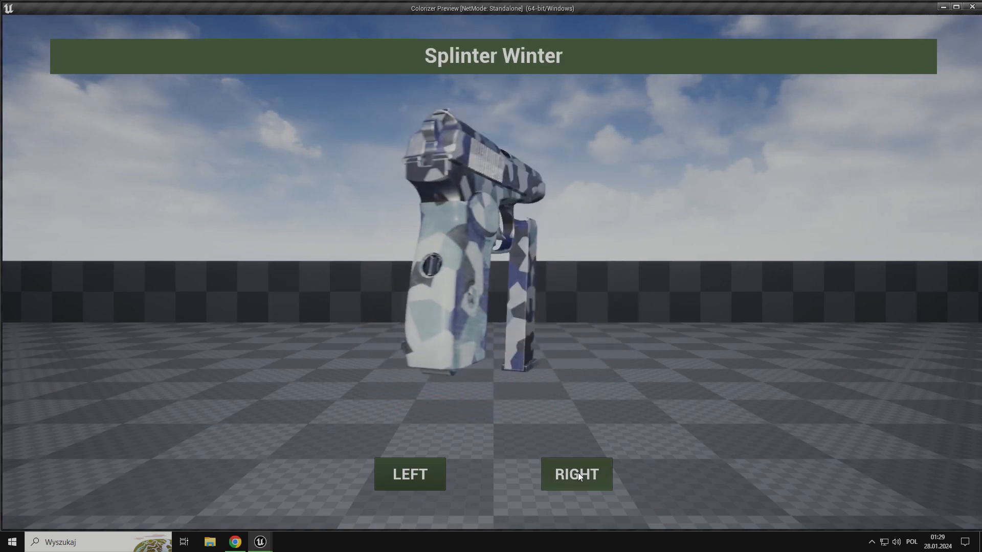
pyautogui.click(577, 474)
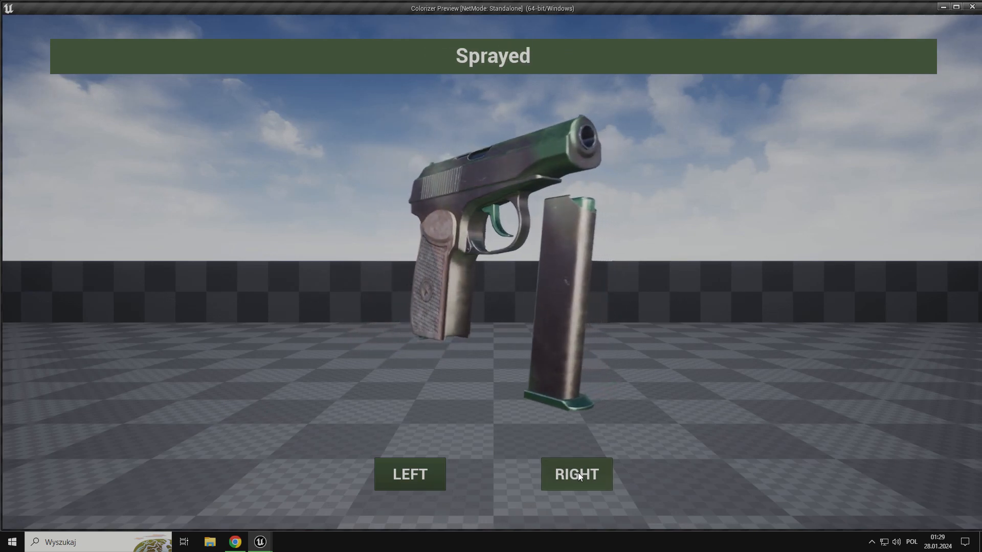
pyautogui.click(578, 475)
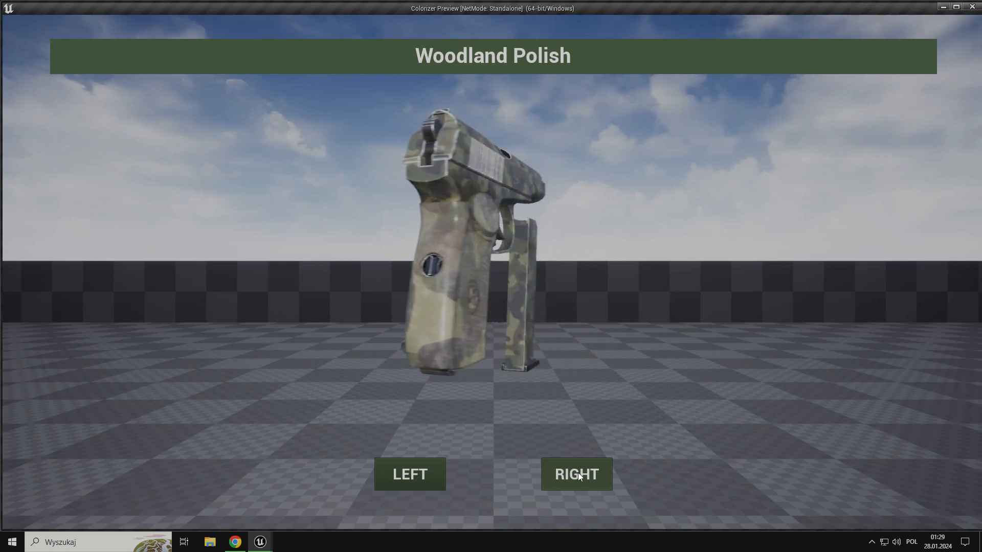
pyautogui.click(578, 474)
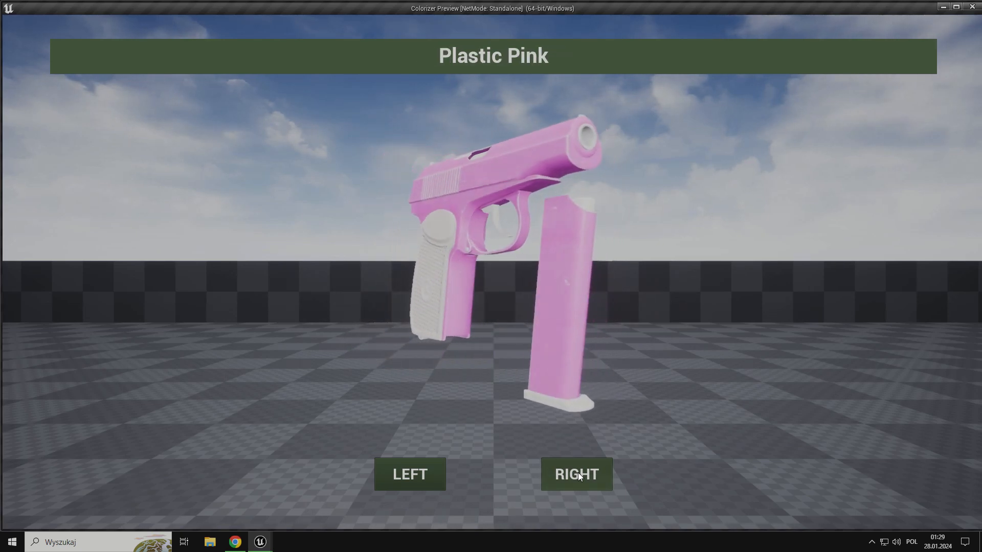
pyautogui.click(578, 473)
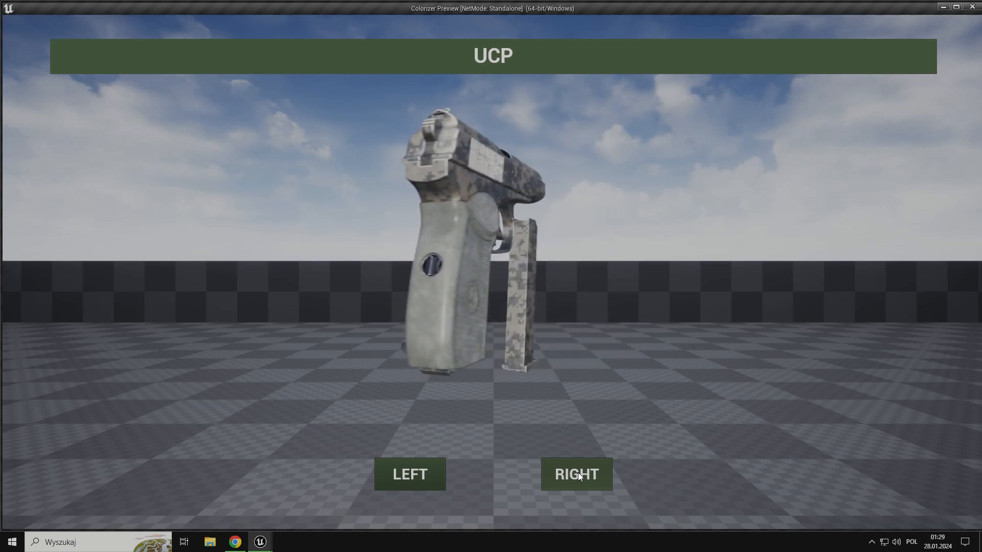
pyautogui.click(578, 473)
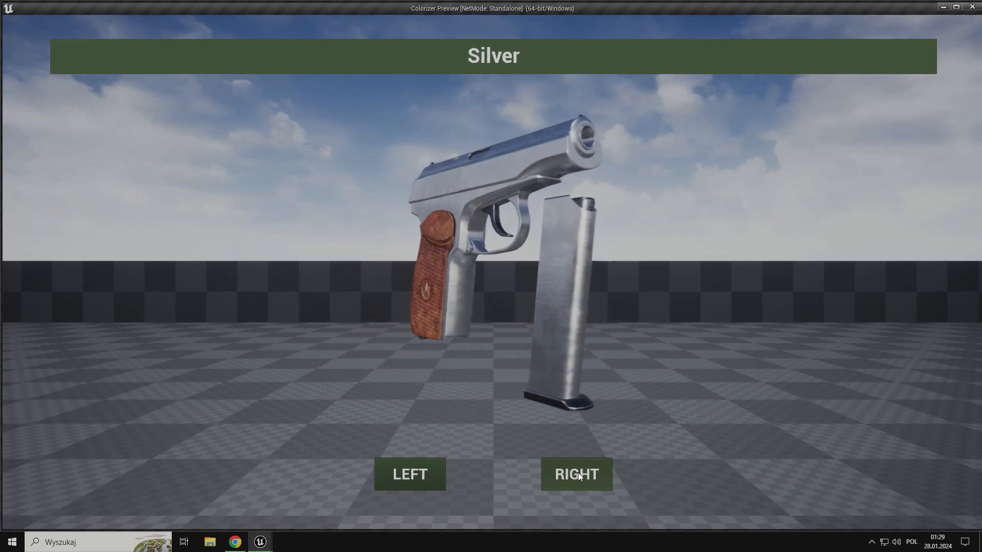
pyautogui.click(578, 473)
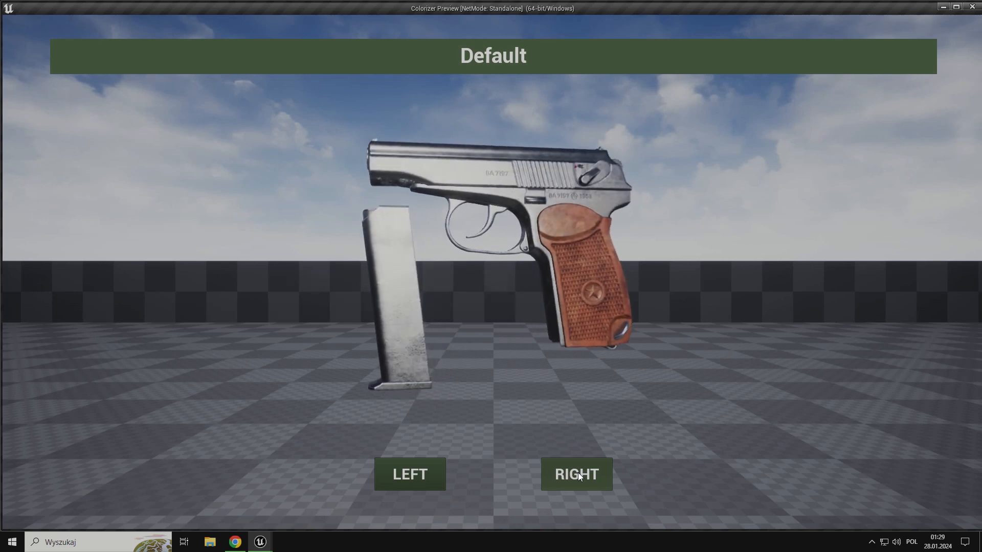